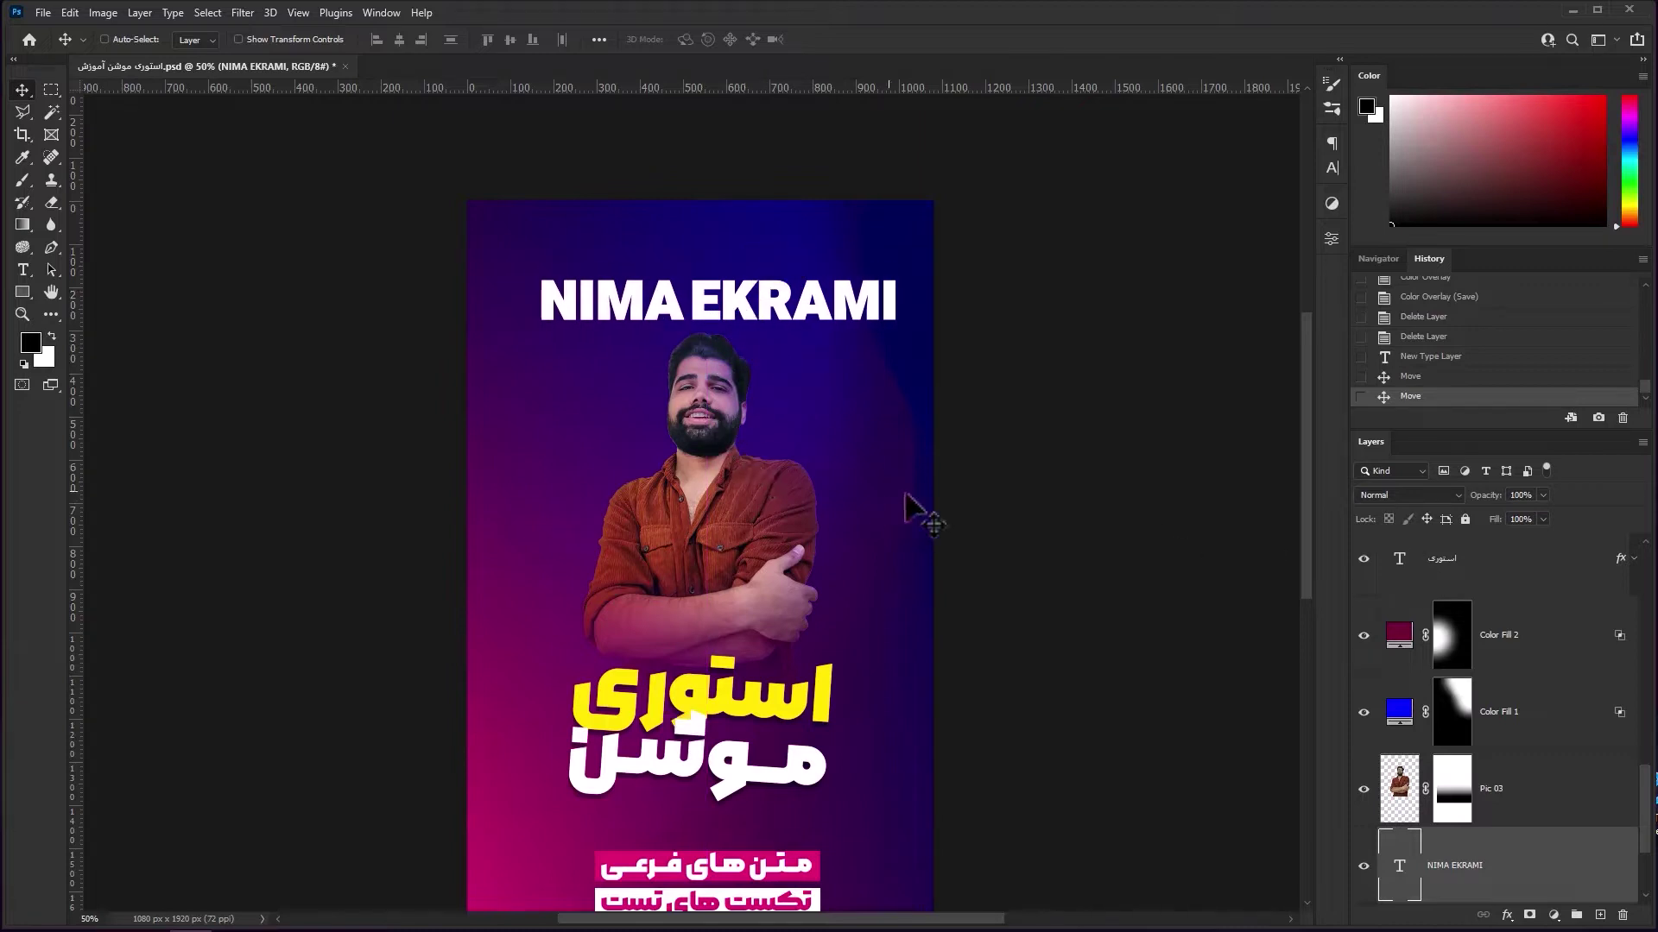
# Step: Add a white outside stroke to the name text layer and set the layer's fill to 0%
pyautogui.scroll(-1, 1407, 733)
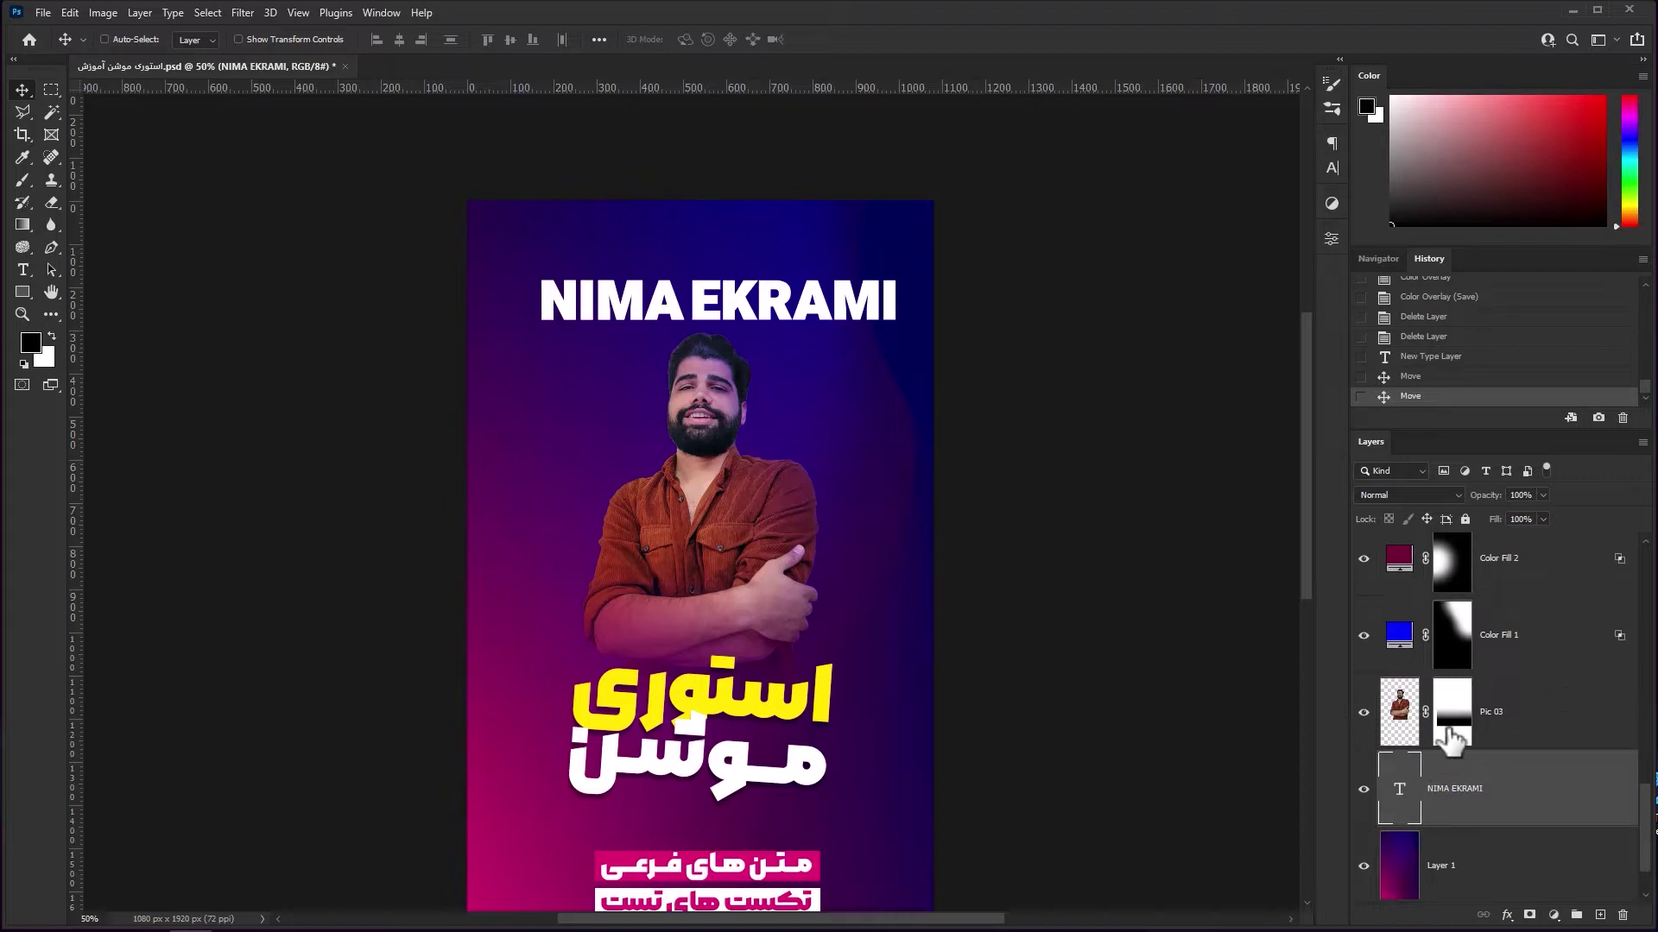
pyautogui.scroll(-1, 1451, 738)
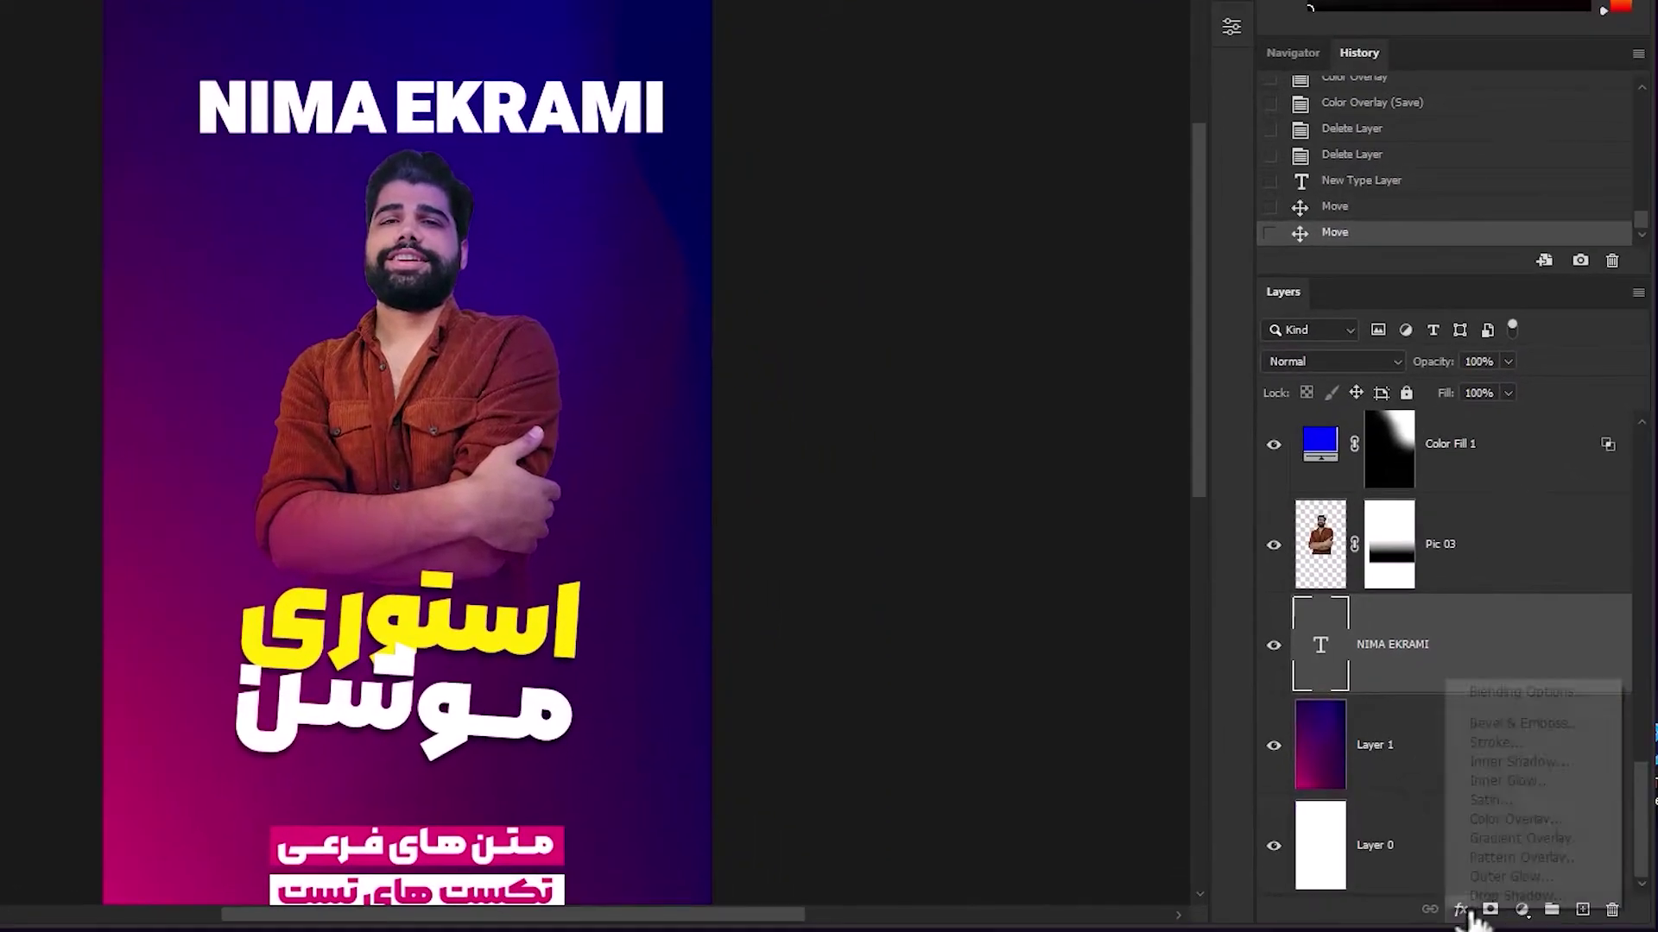
pyautogui.click(1507, 915)
pyautogui.click(1495, 743)
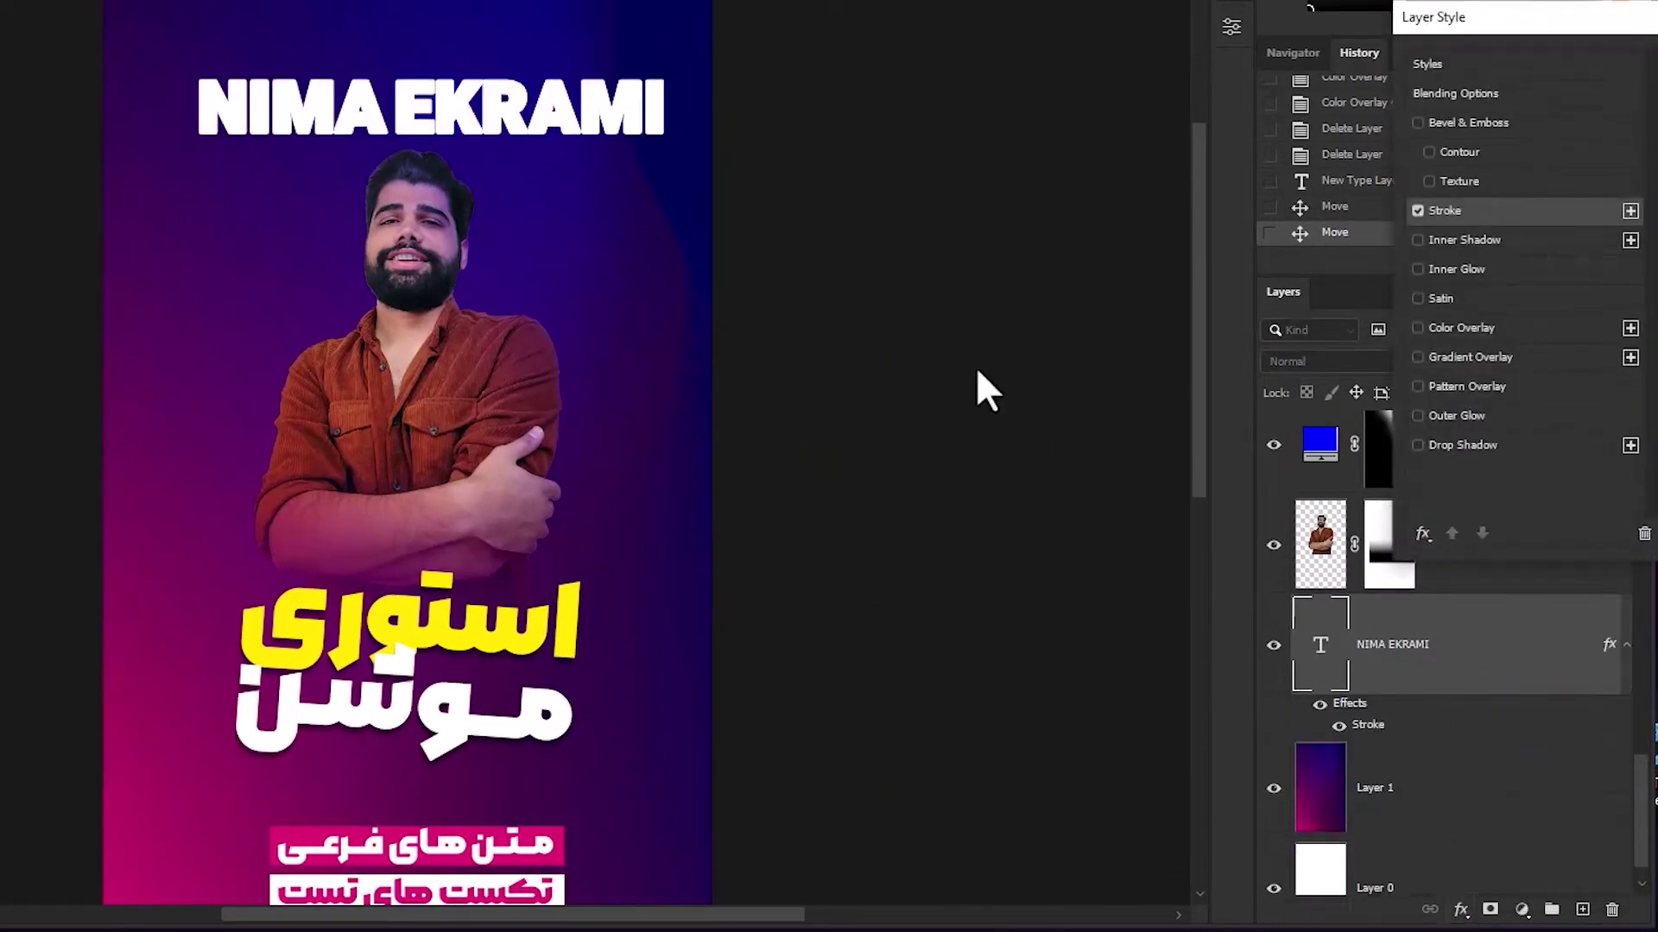
pyautogui.moveTo(1409, 121); pyautogui.dragTo(1101, 122)
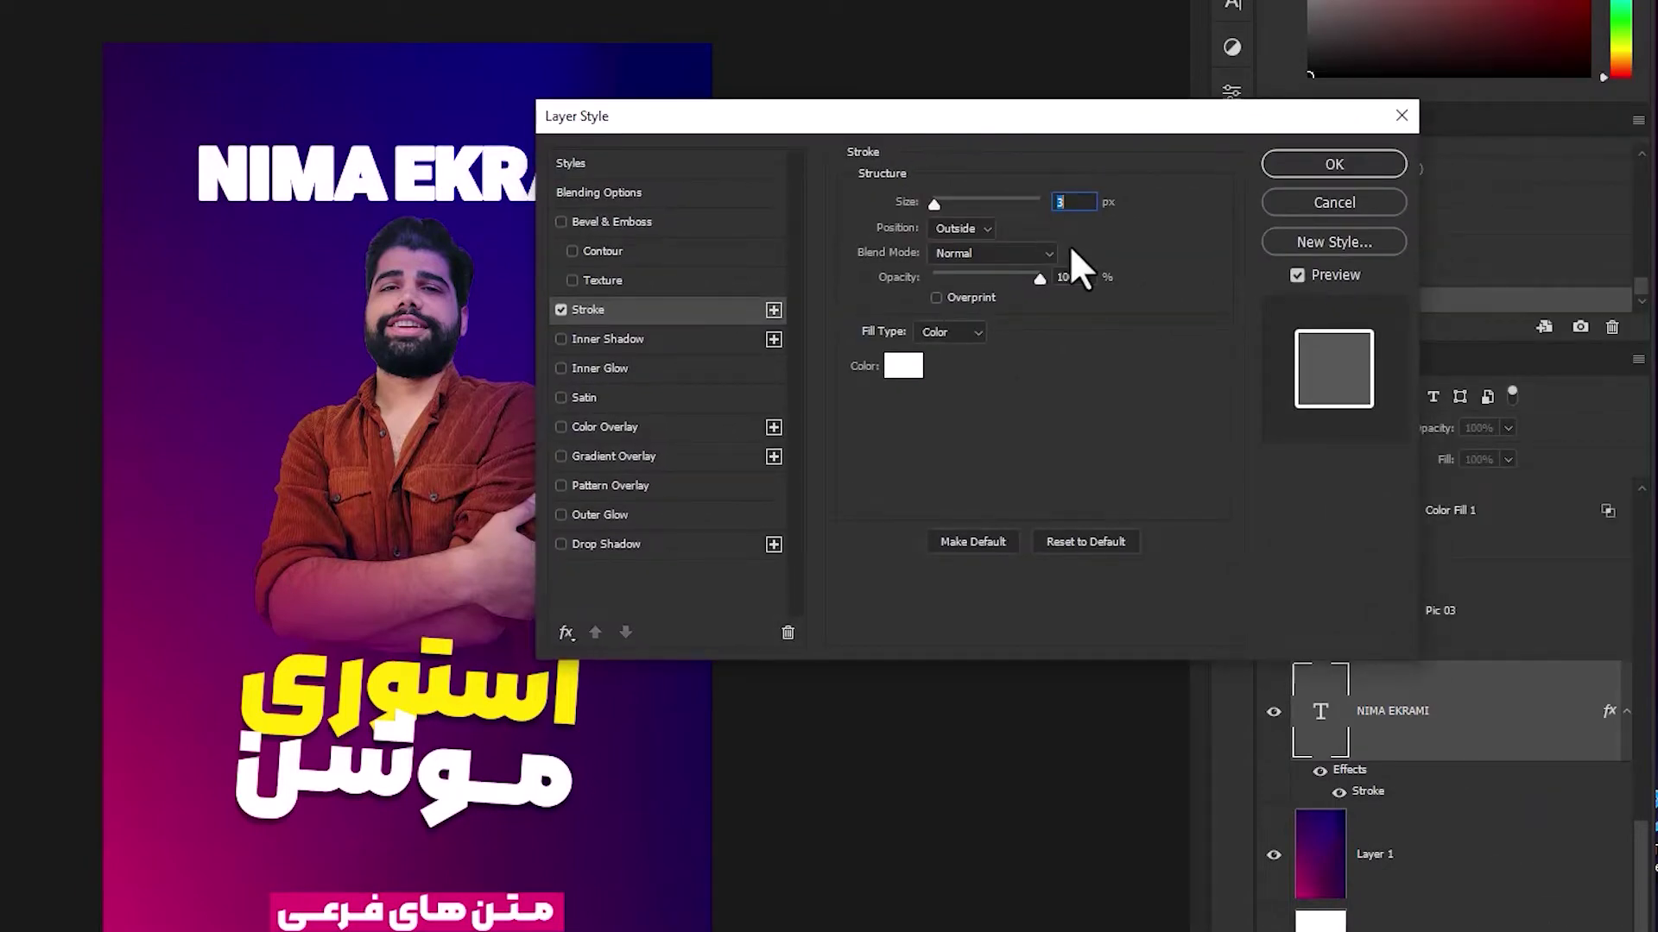
pyautogui.click(1292, 175)
pyautogui.moveTo(1447, 462); pyautogui.dragTo(1235, 485)
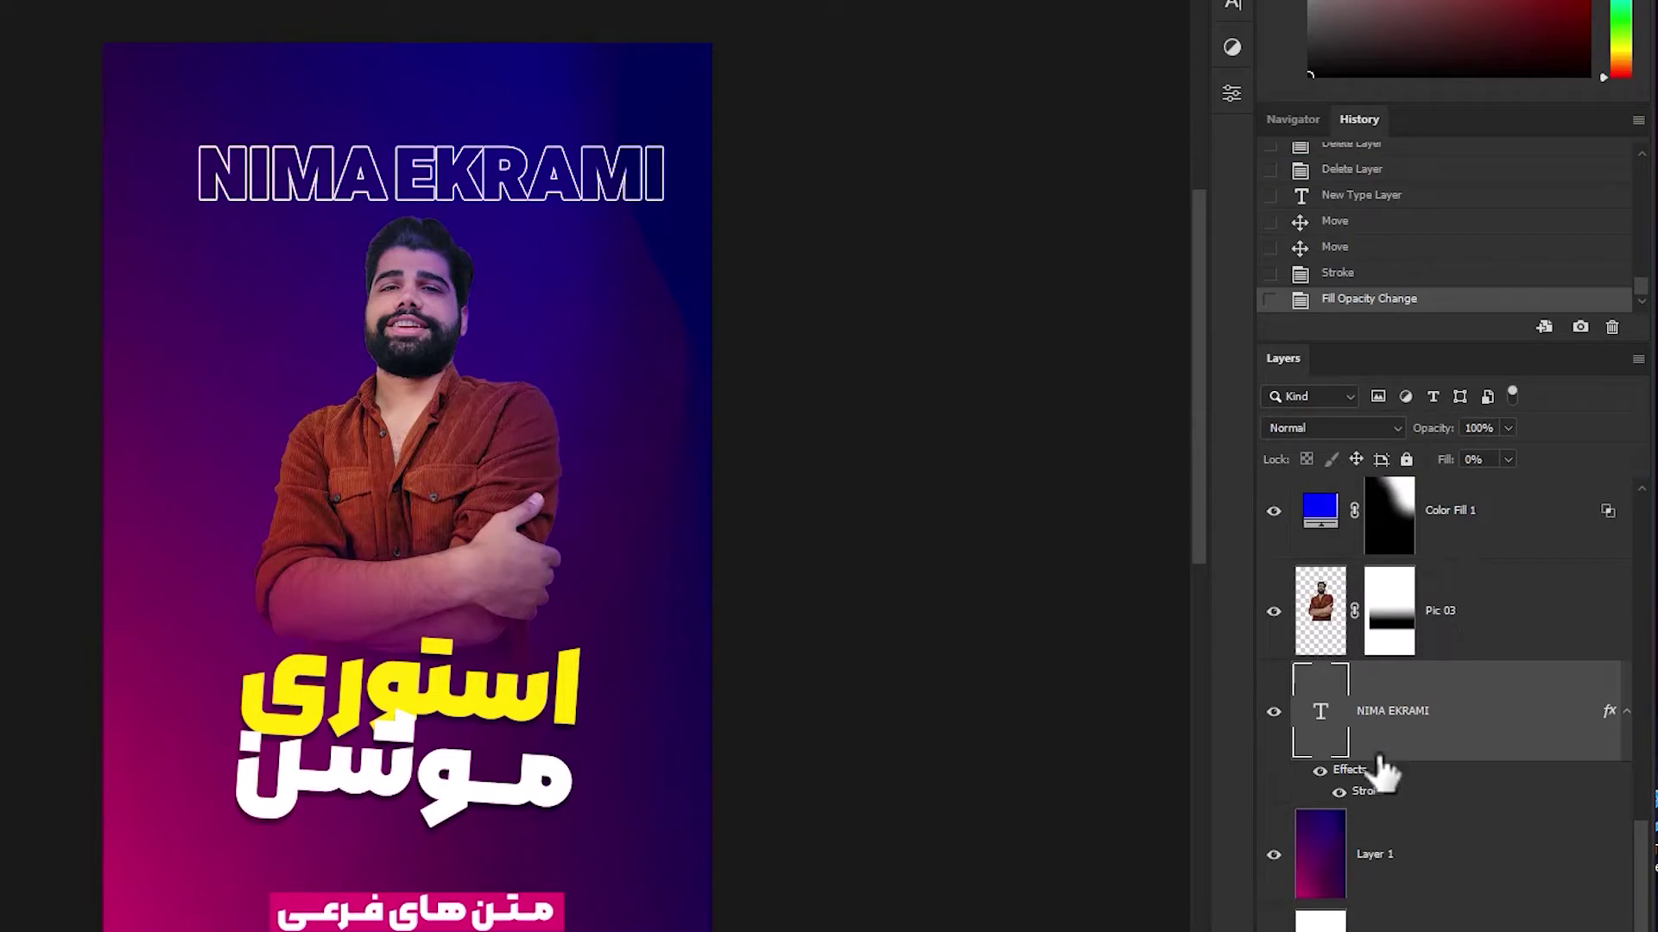
# Step: Set the name text's stroke size to 3 px and its position to Center
pyautogui.doubleClick(1369, 791)
pyautogui.write('2')
pyautogui.press('Up')
pyautogui.click(989, 228)
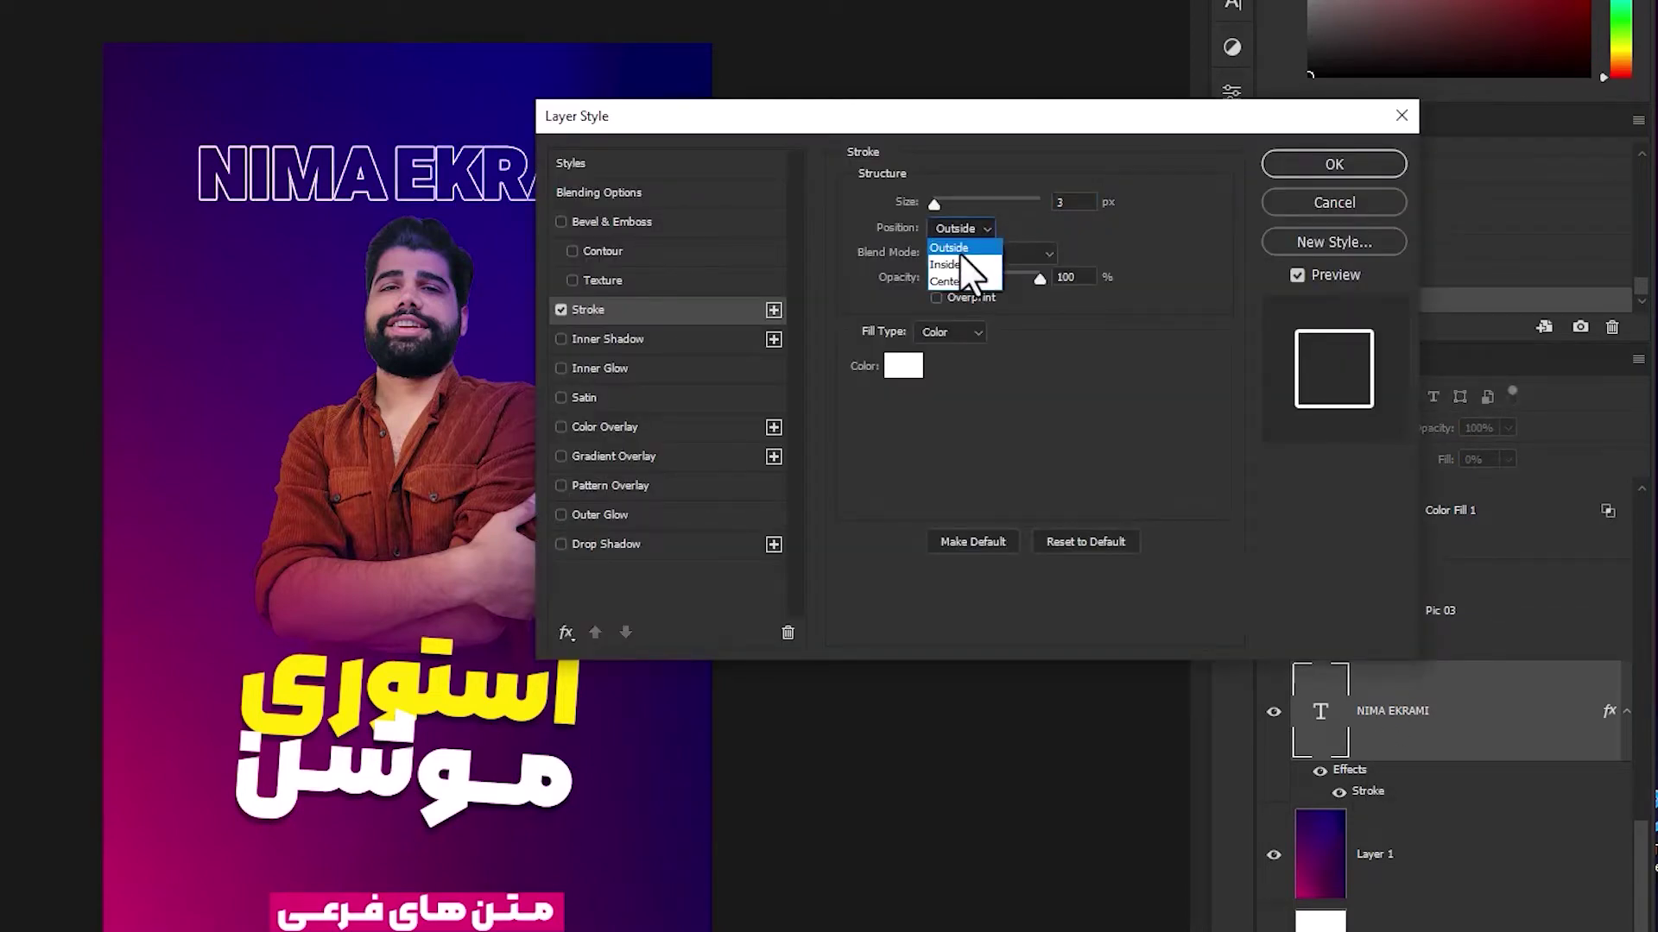
pyautogui.click(955, 262)
pyautogui.click(955, 228)
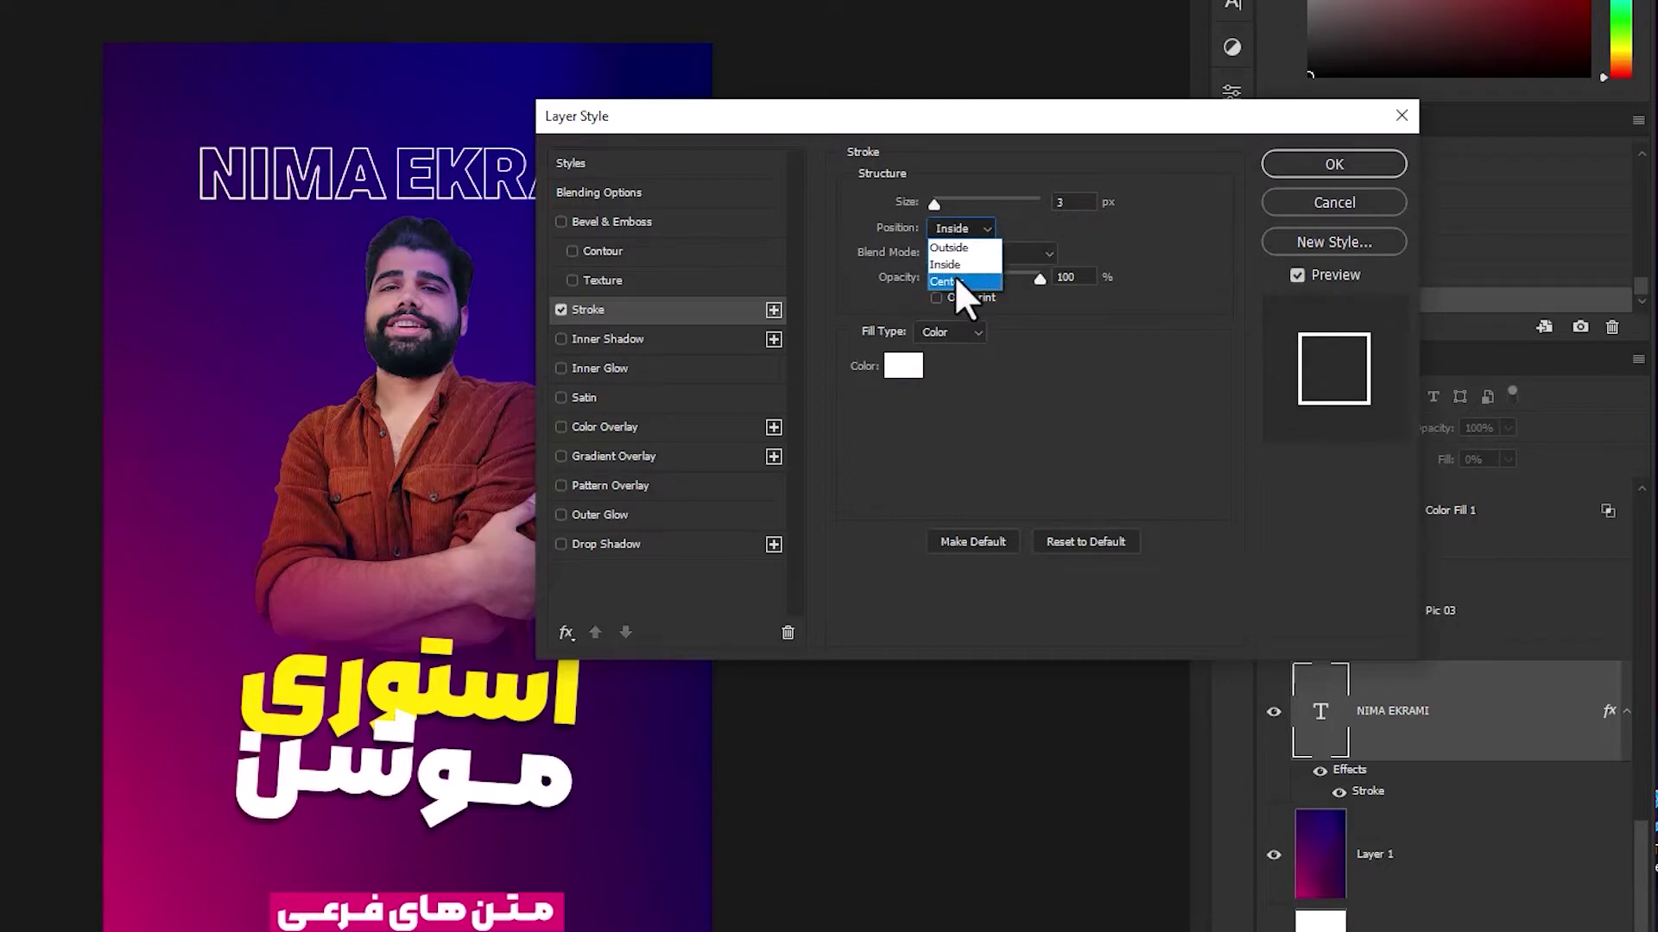
pyautogui.click(955, 280)
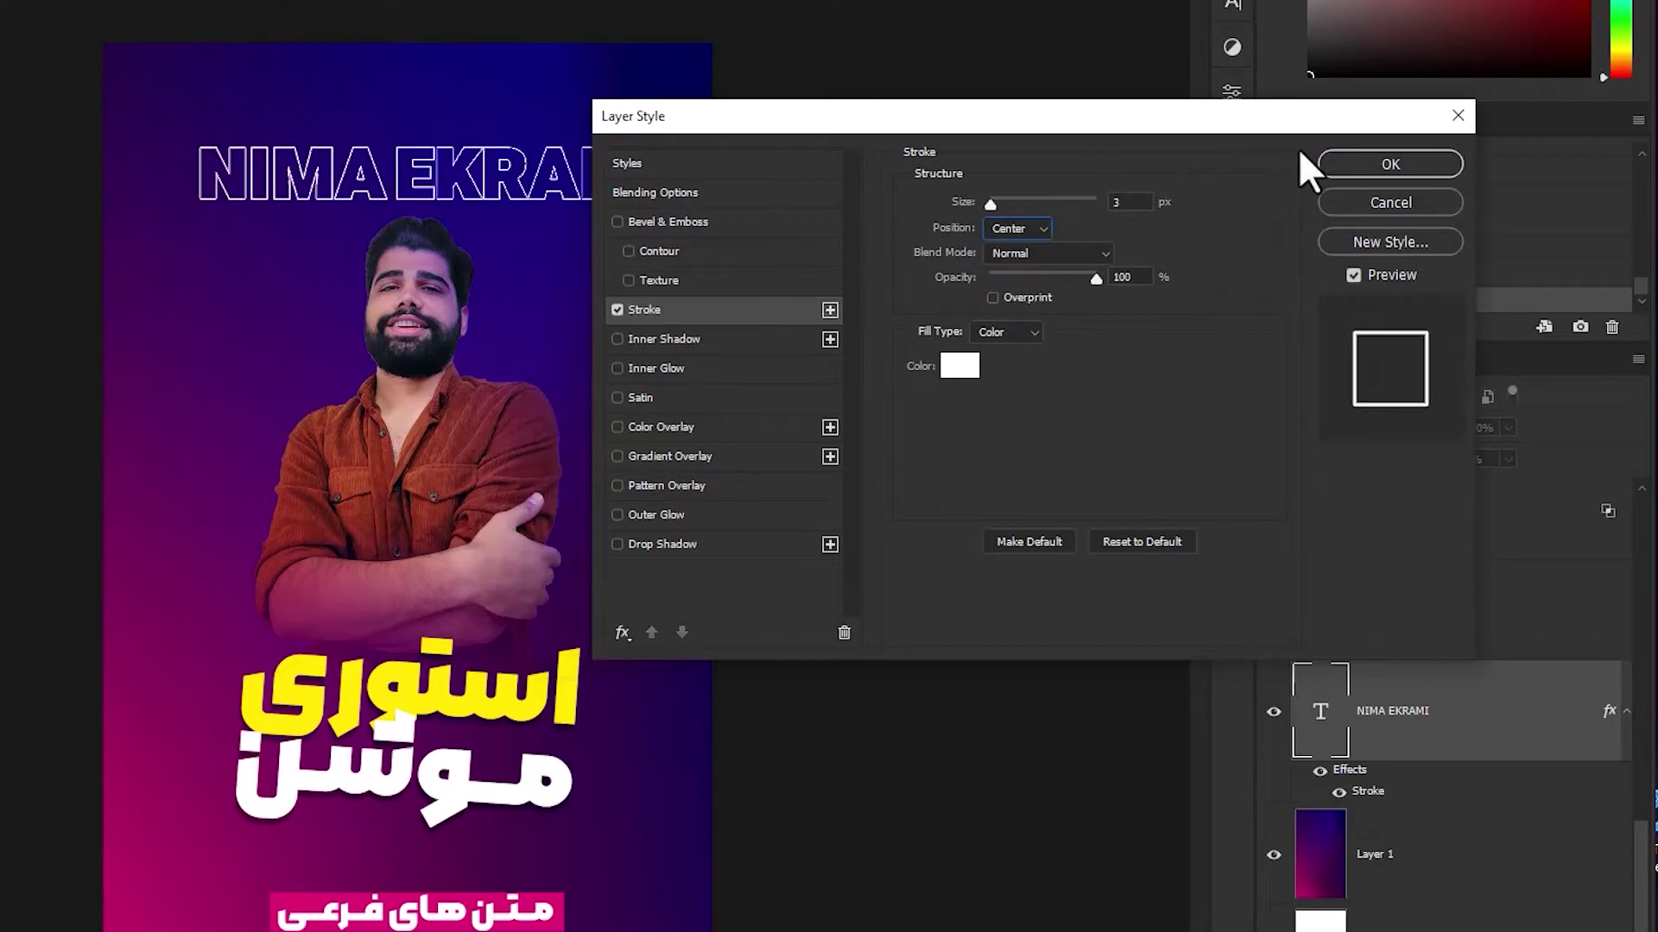
pyautogui.click(1347, 162)
# Step: Duplicate the outlined name text layer and place the copy directly above the original on the canvas
pyautogui.scroll(1, 464, 166)
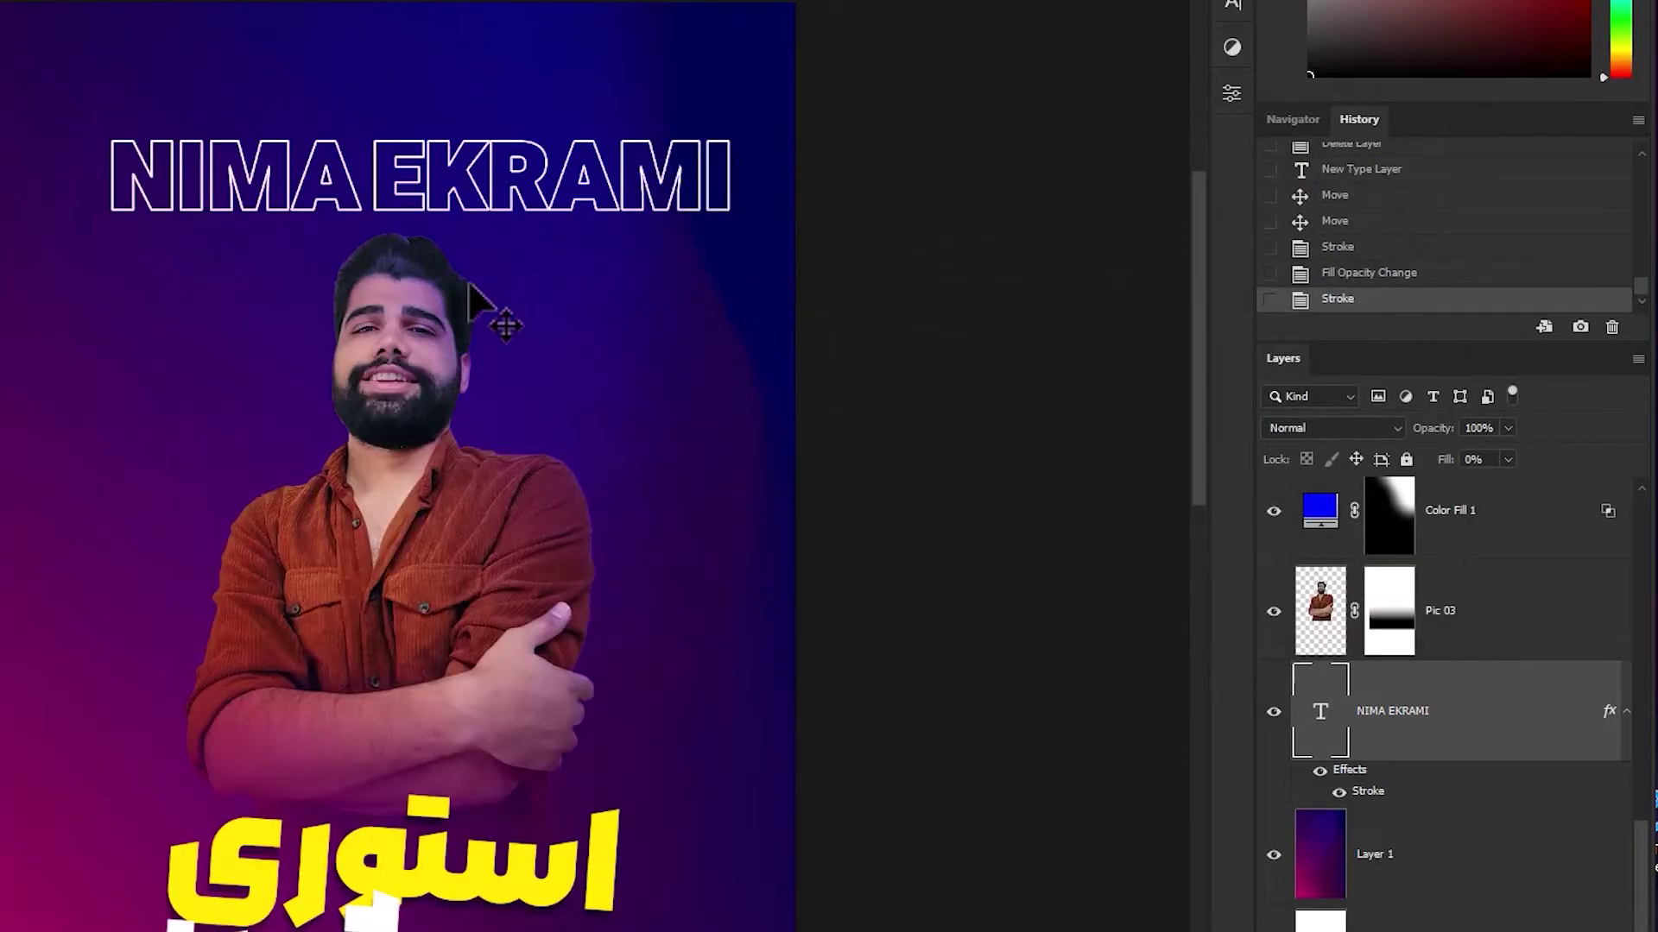
pyautogui.moveTo(481, 302); pyautogui.dragTo(484, 293)
pyautogui.moveTo(556, 169); pyautogui.dragTo(555, 82)
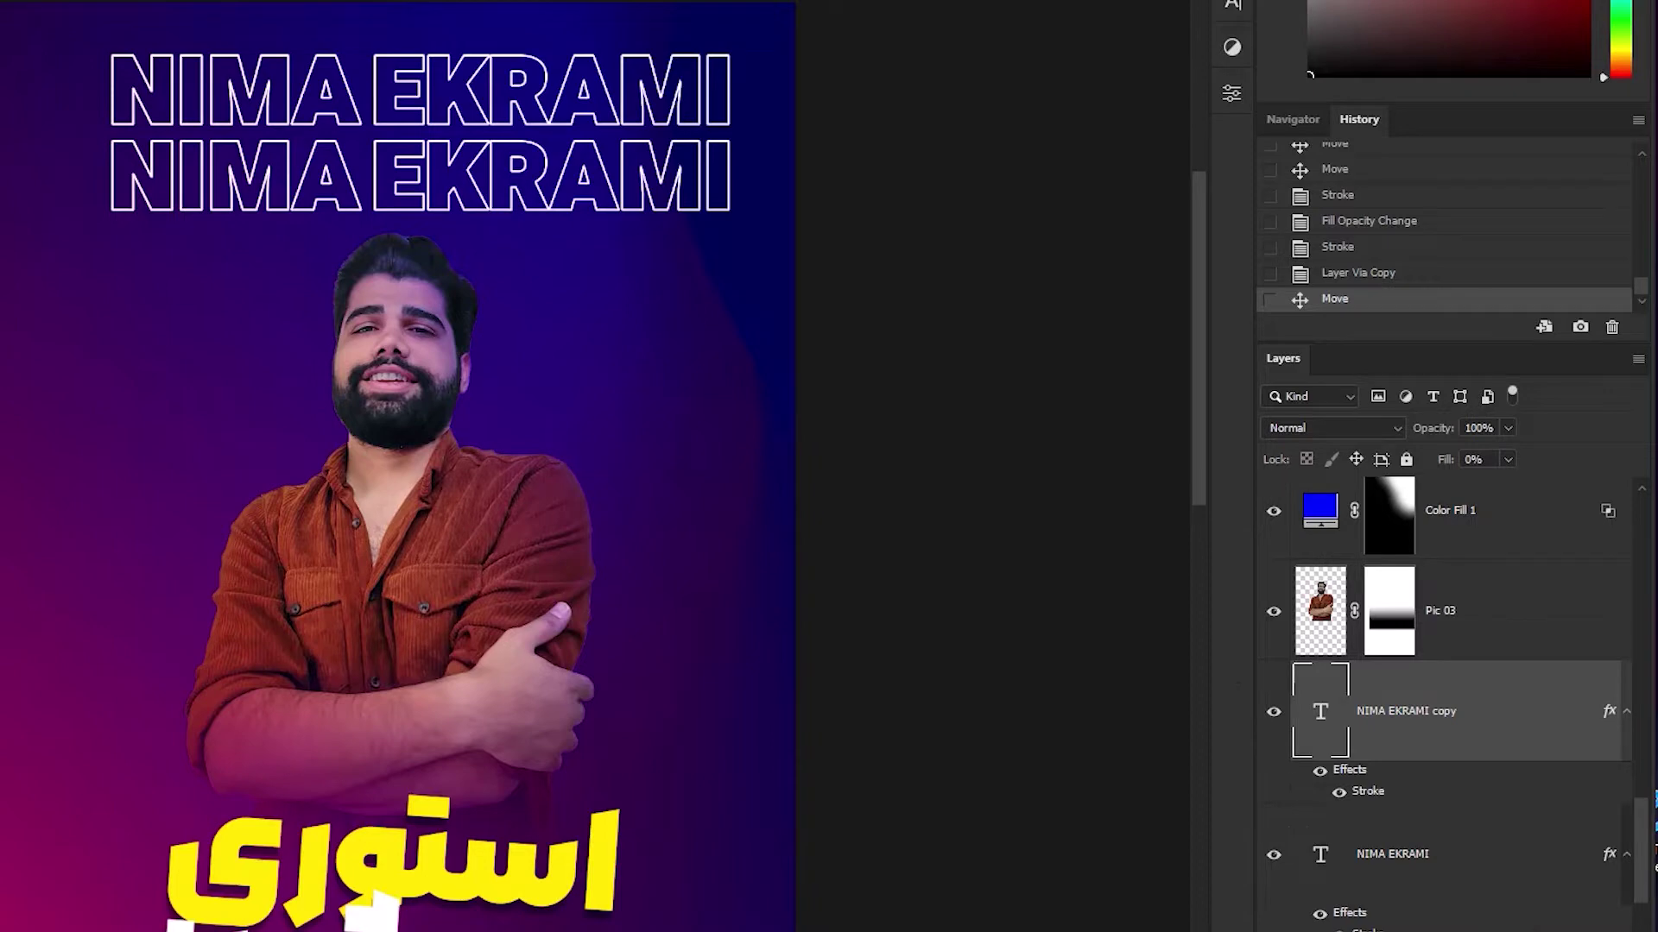
# Step: Add a white Color Overlay to the name text copy and turn off its stroke
pyautogui.rightClick(1350, 769)
pyautogui.click(1510, 740)
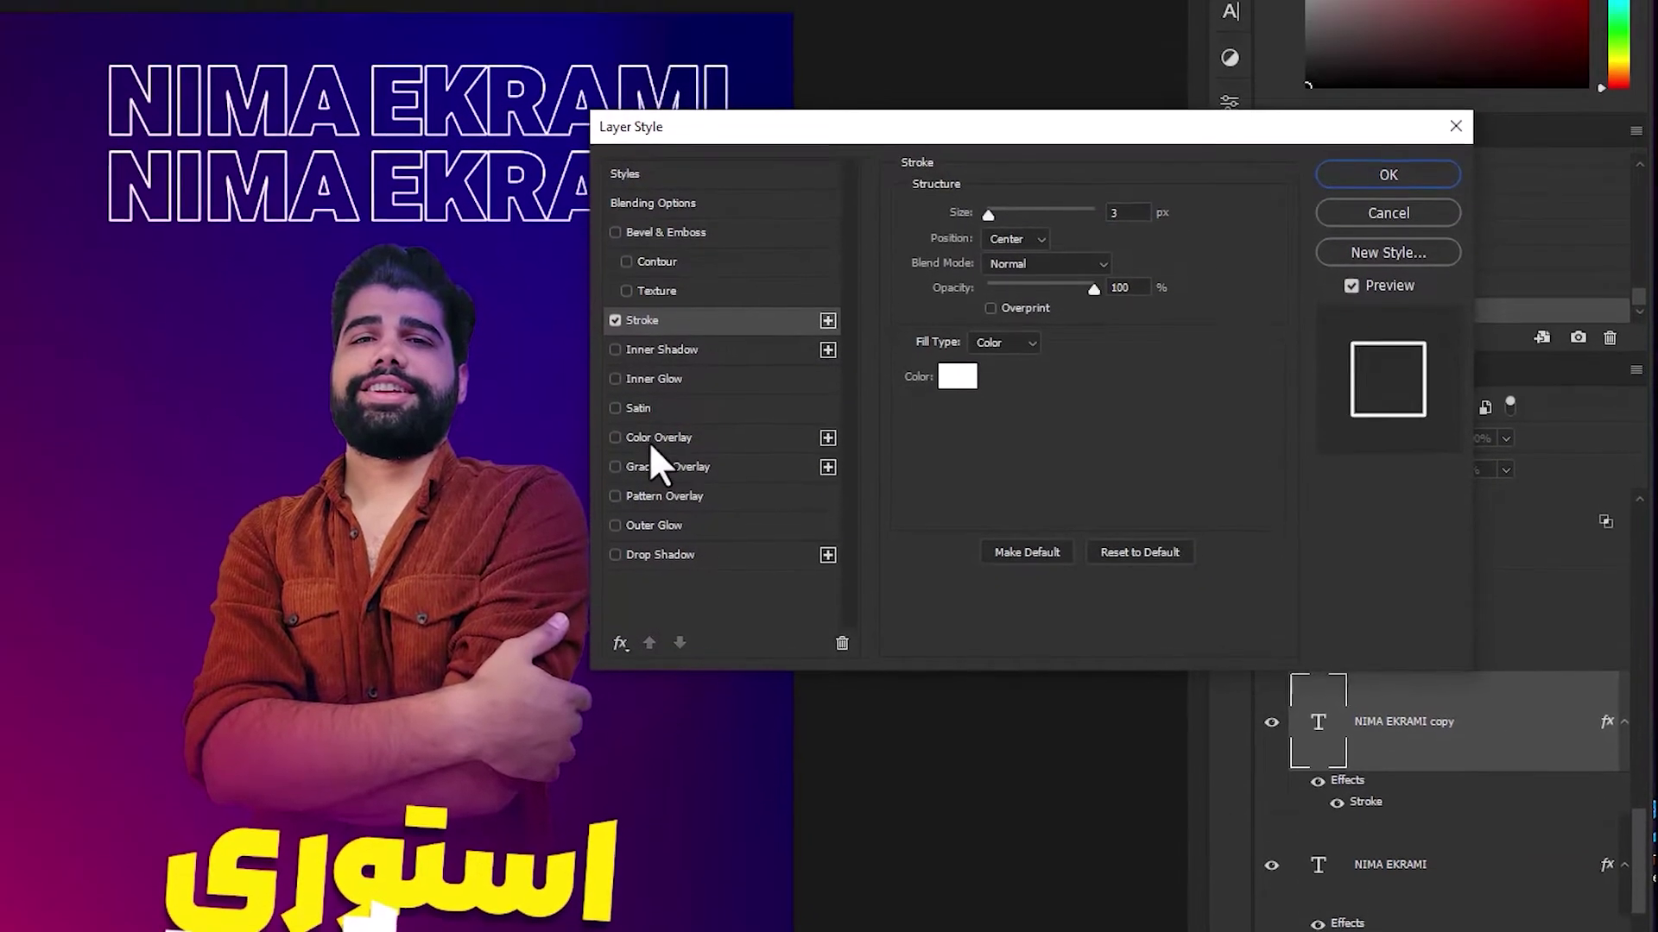
pyautogui.click(663, 371)
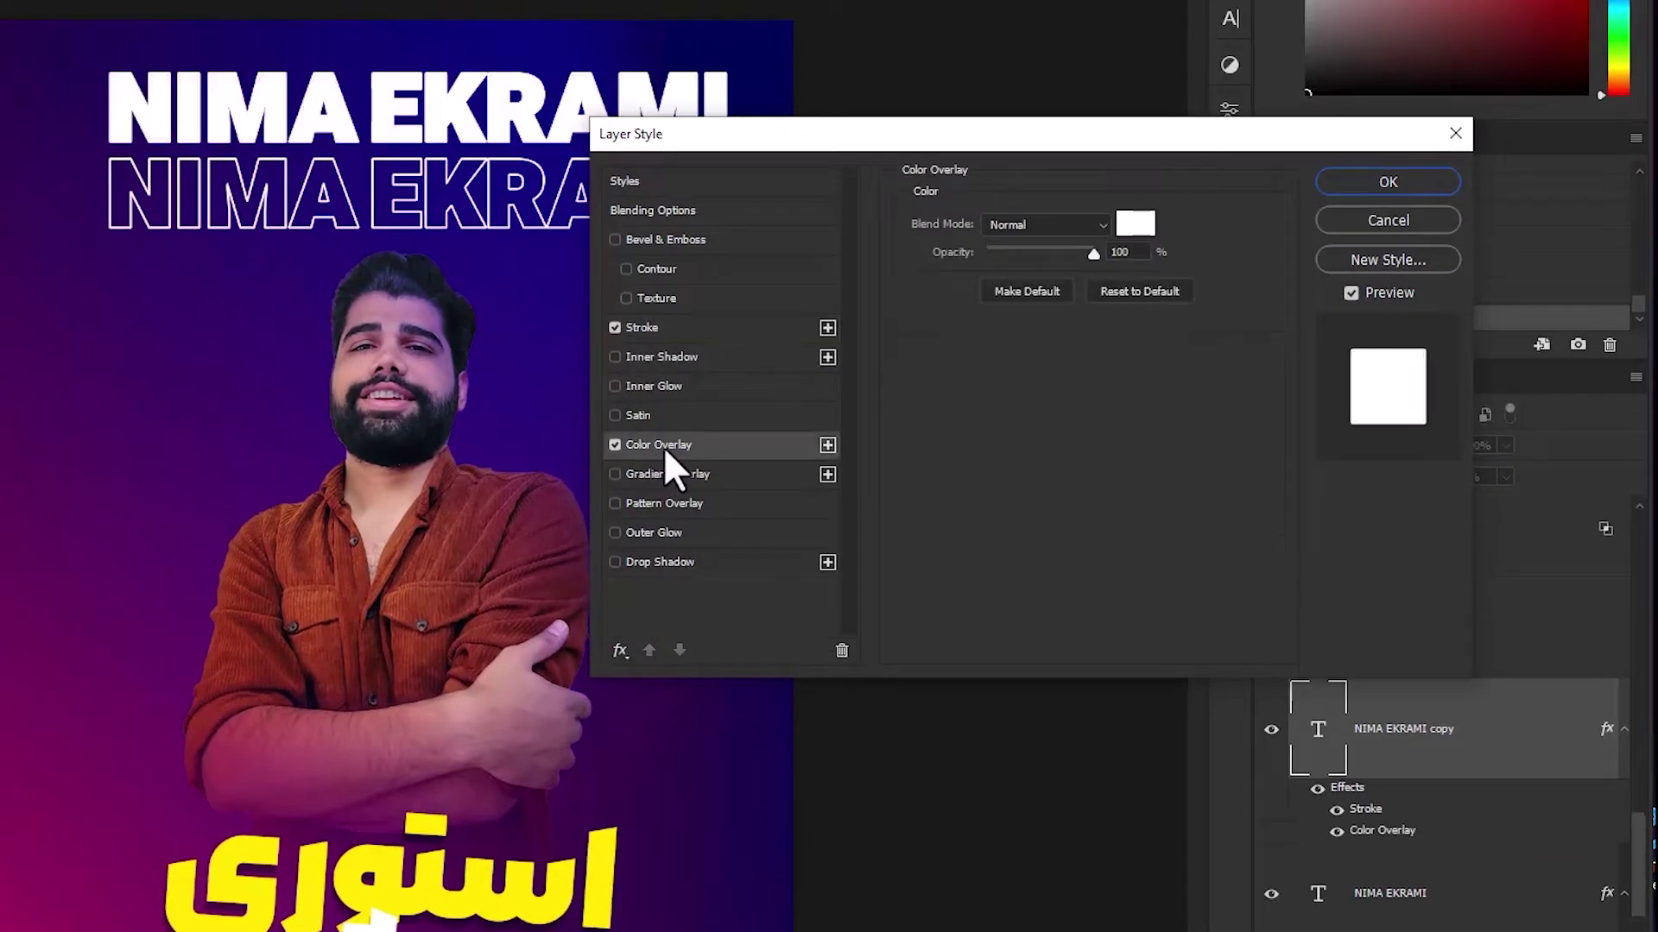
pyautogui.moveTo(915, 121); pyautogui.dragTo(969, 119)
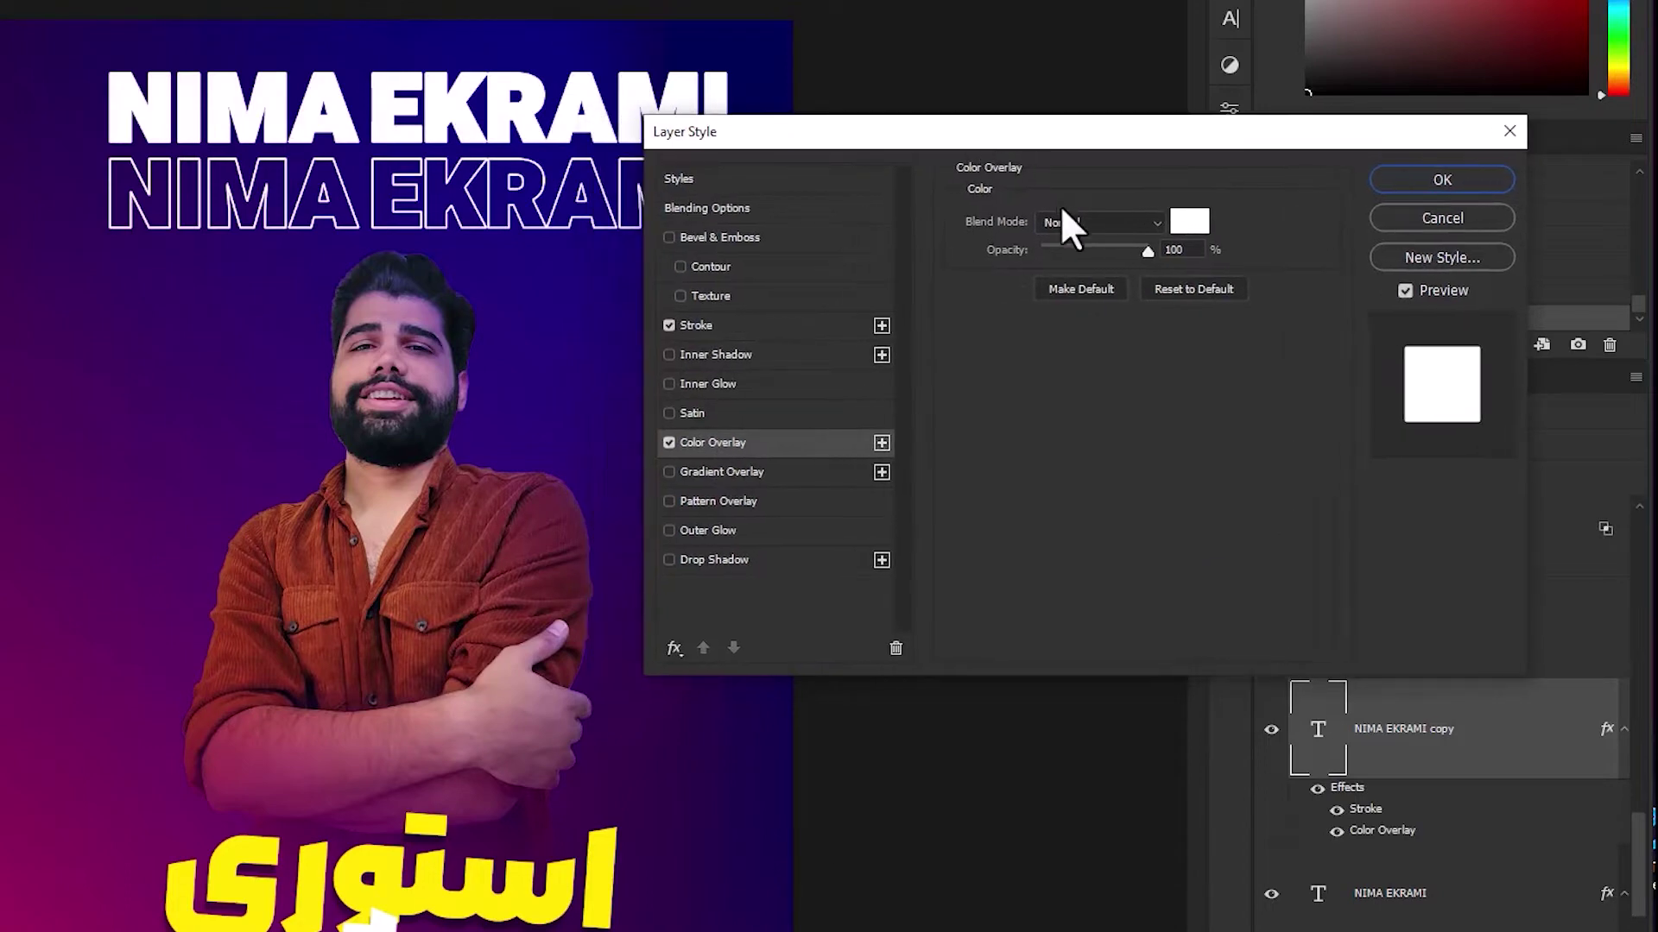
pyautogui.moveTo(836, 159); pyautogui.dragTo(865, 156)
pyautogui.click(697, 323)
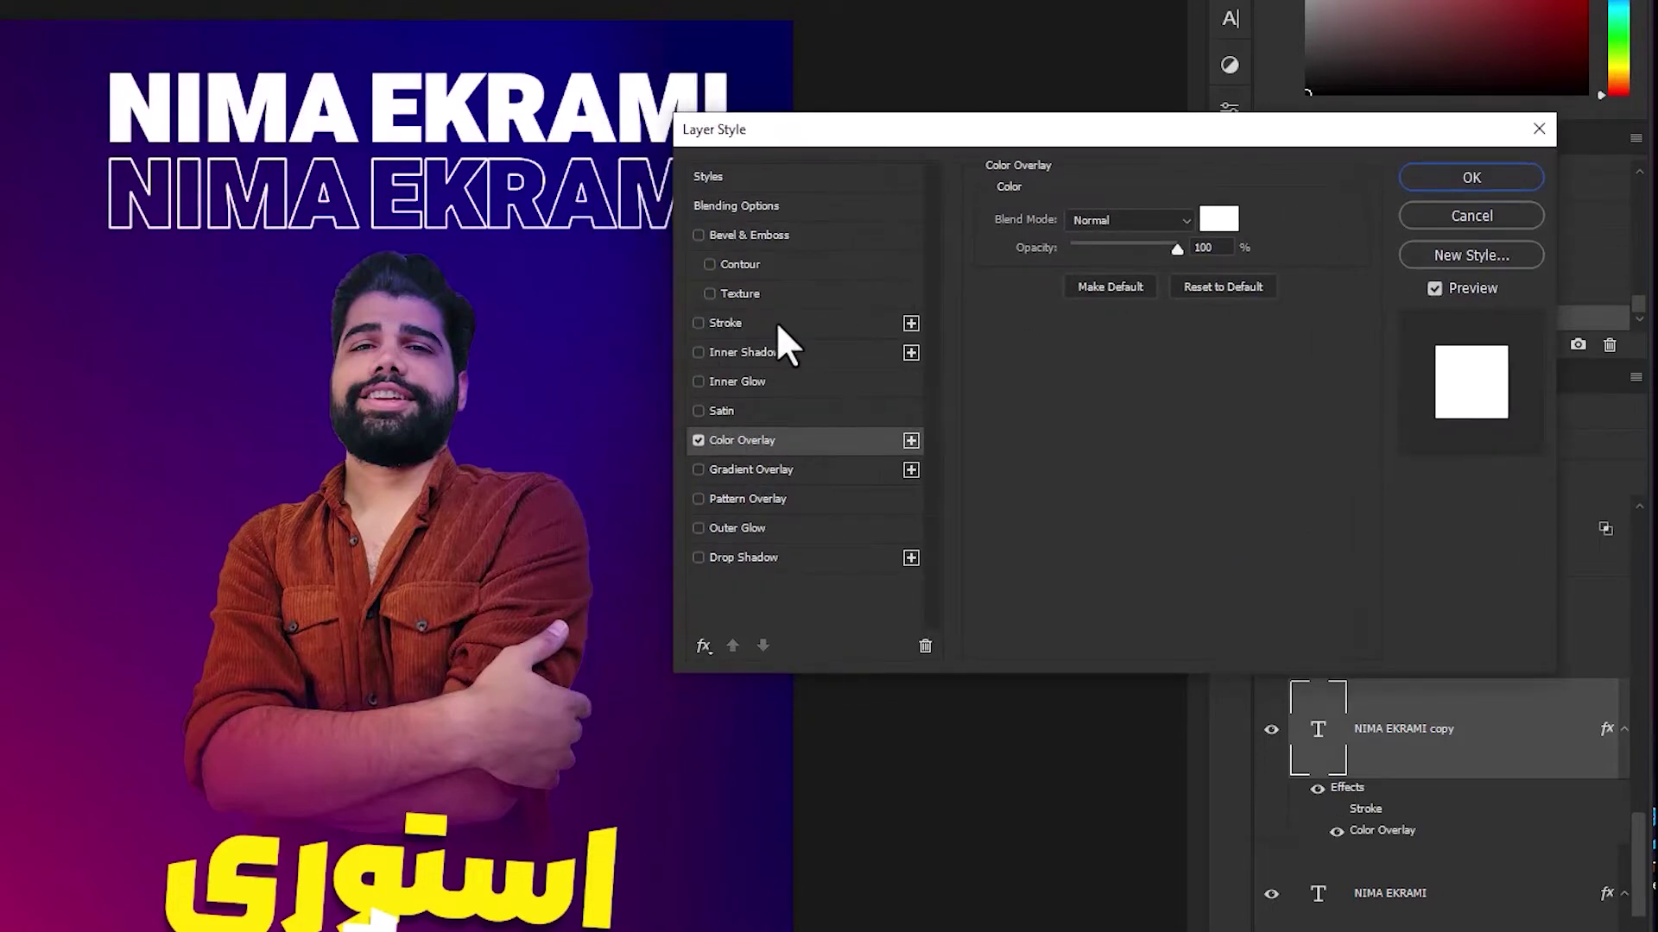
# Step: Enable an Outer Glow on the name text copy, reset it to default, and set its blend mode to Normal
pyautogui.click(749, 529)
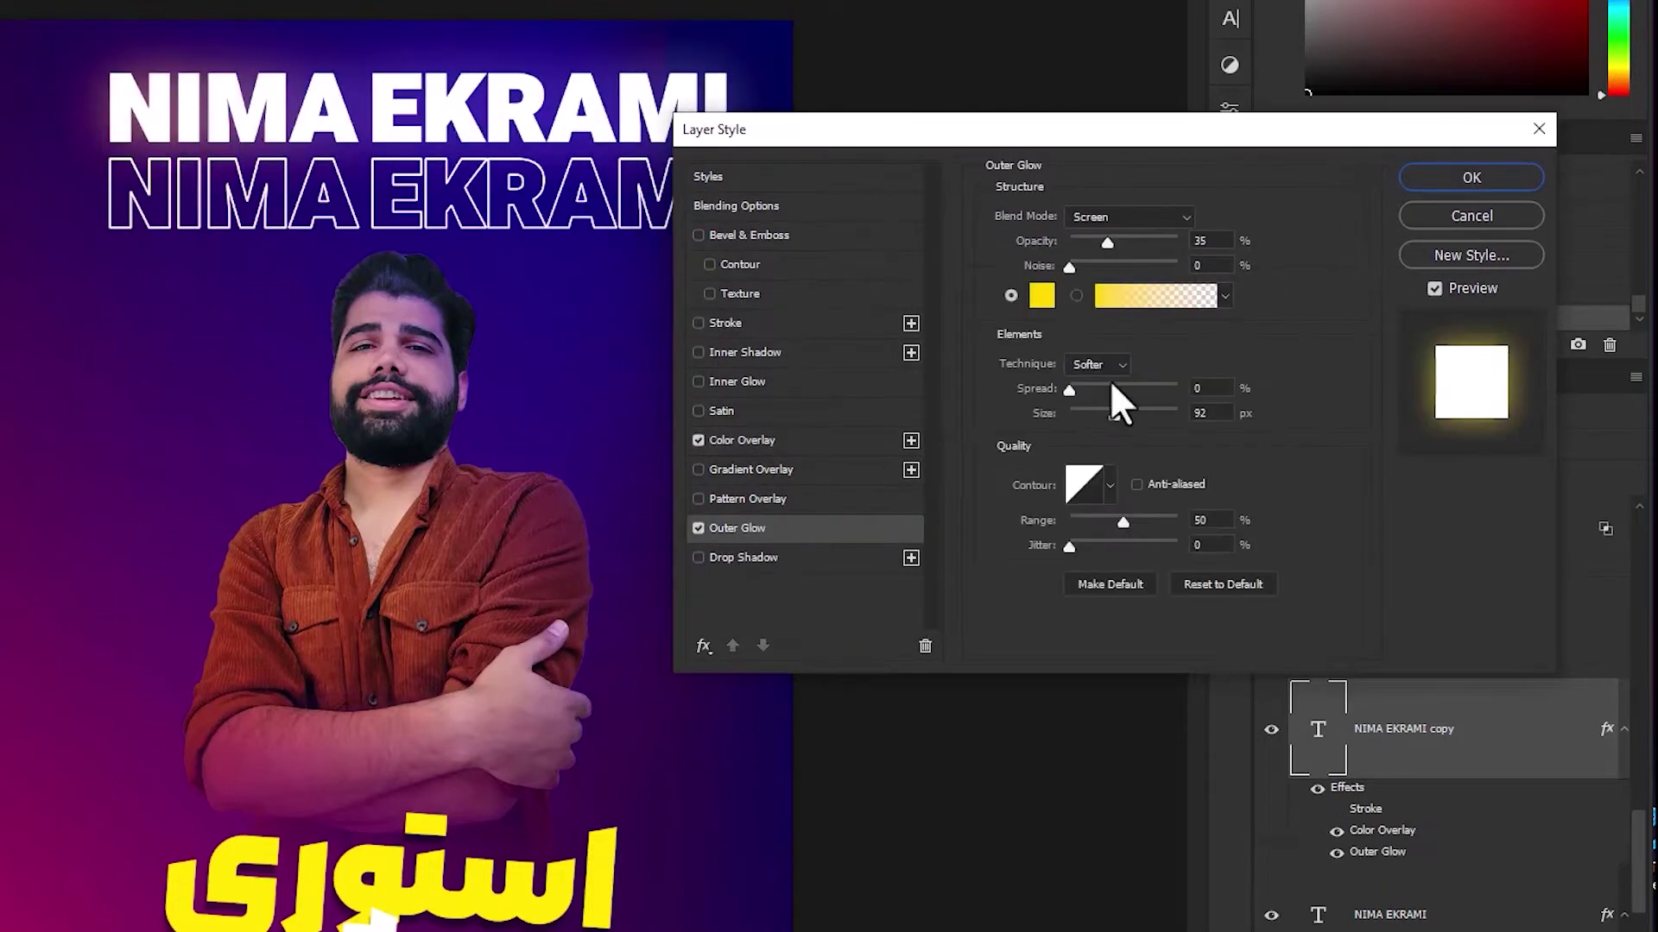
pyautogui.click(1240, 587)
pyautogui.click(1109, 222)
pyautogui.click(1096, 228)
# Step: Adjust the text copy's outer glow to about 68% opacity and about 24 px size
pyautogui.moveTo(1111, 236); pyautogui.dragTo(1131, 236)
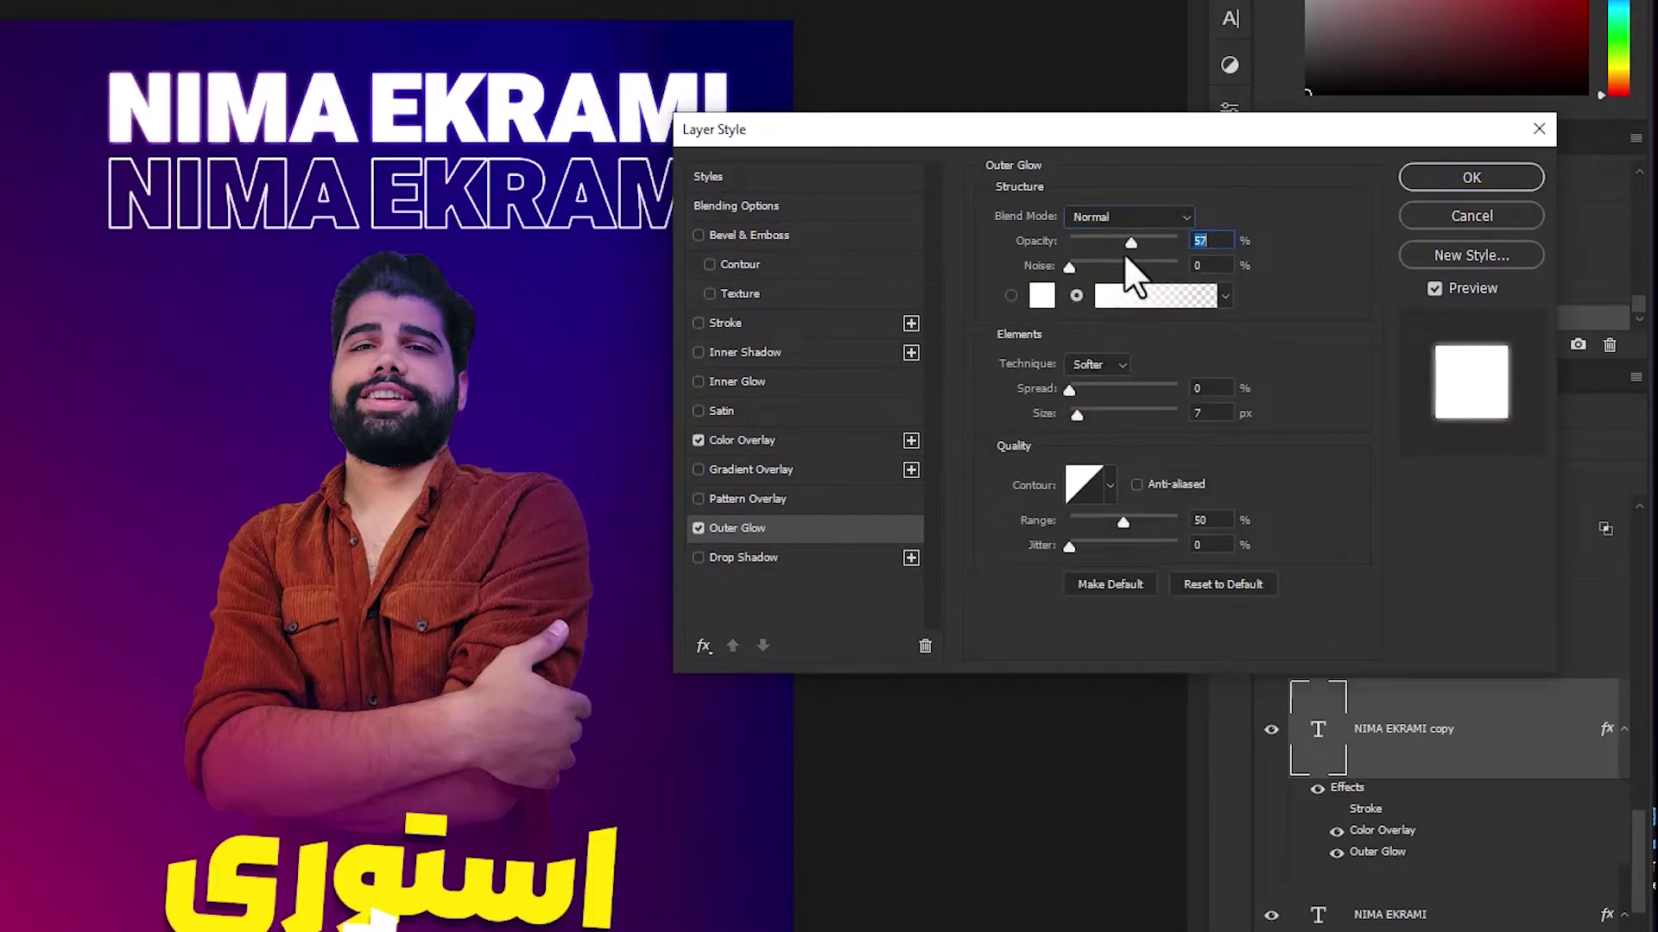
pyautogui.moveTo(1076, 415); pyautogui.dragTo(1095, 411)
pyautogui.moveTo(1123, 236)
pyautogui.mouseDown()
pyautogui.moveTo(1150, 238)
pyautogui.moveTo(1124, 241)
pyautogui.mouseUp()
pyautogui.moveTo(1093, 414)
pyautogui.mouseDown()
pyautogui.moveTo(1115, 411)
pyautogui.moveTo(1091, 413)
pyautogui.mouseUp()
pyautogui.moveTo(1127, 237)
pyautogui.mouseDown()
pyautogui.moveTo(1085, 237)
pyautogui.moveTo(1143, 240)
pyautogui.mouseUp()
pyautogui.moveTo(1094, 413); pyautogui.dragTo(1082, 413)
pyautogui.moveTo(1141, 242); pyautogui.dragTo(1133, 240)
pyautogui.moveTo(1079, 412); pyautogui.dragTo(1086, 412)
pyautogui.moveTo(1136, 242); pyautogui.dragTo(1143, 245)
pyautogui.click(1535, 175)
# Step: Convert the glowing text copy to a Smart Object and add a second Outer Glow with 36% opacity and 147 px size
pyautogui.rightClick(1453, 724)
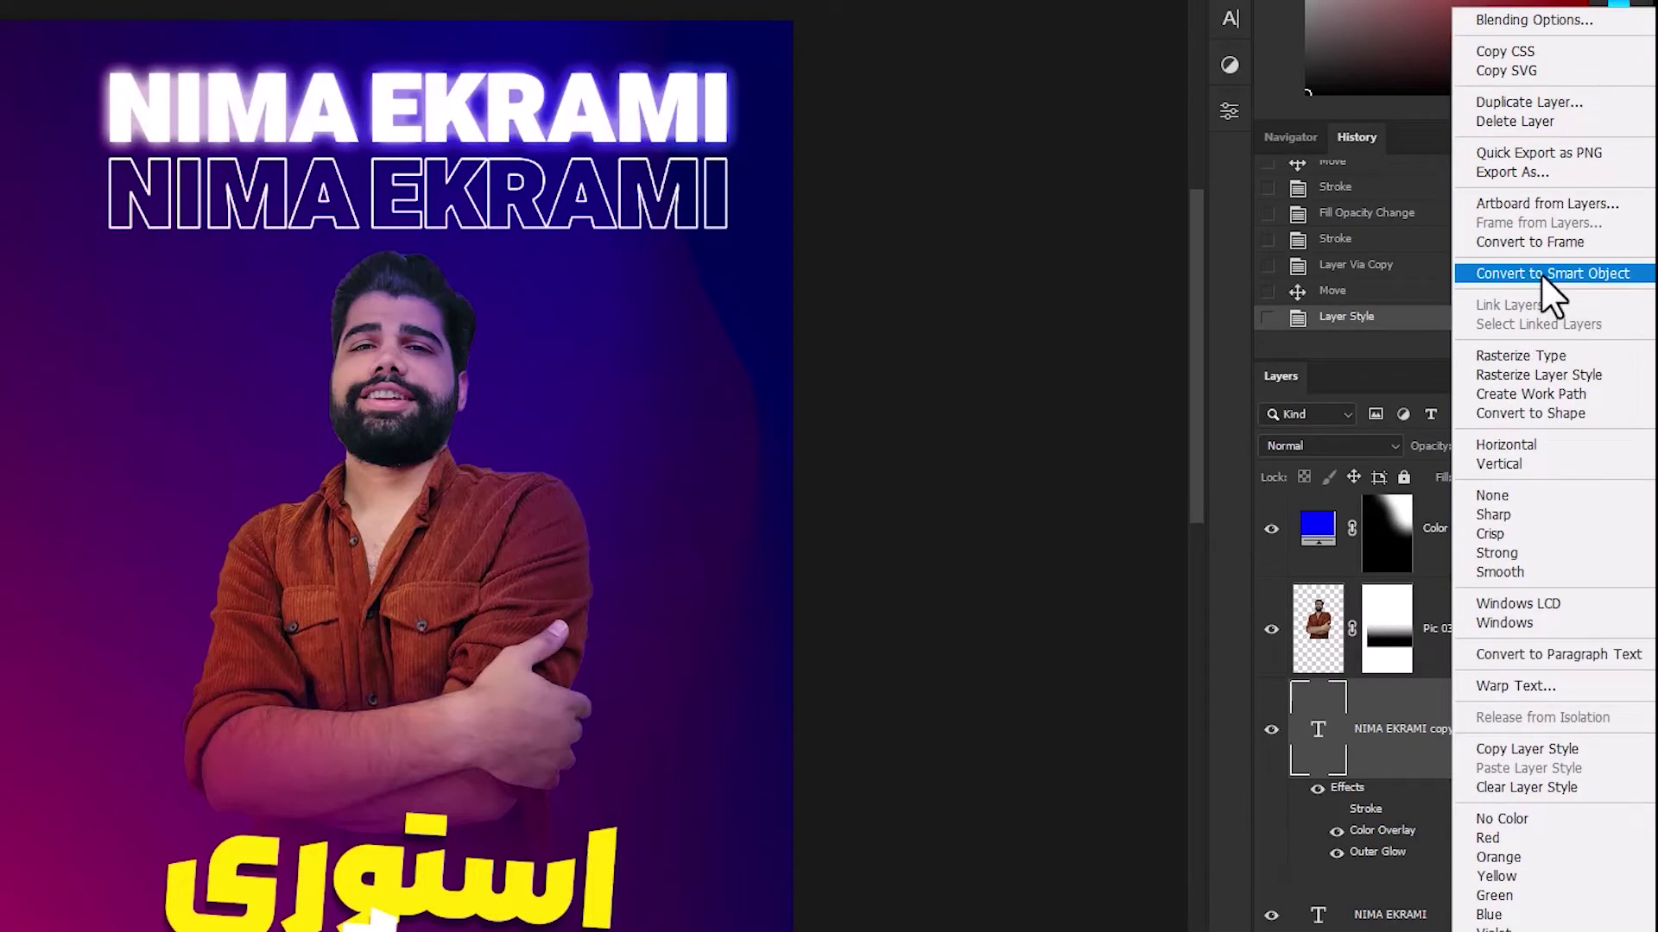
pyautogui.click(1541, 272)
pyautogui.click(1460, 910)
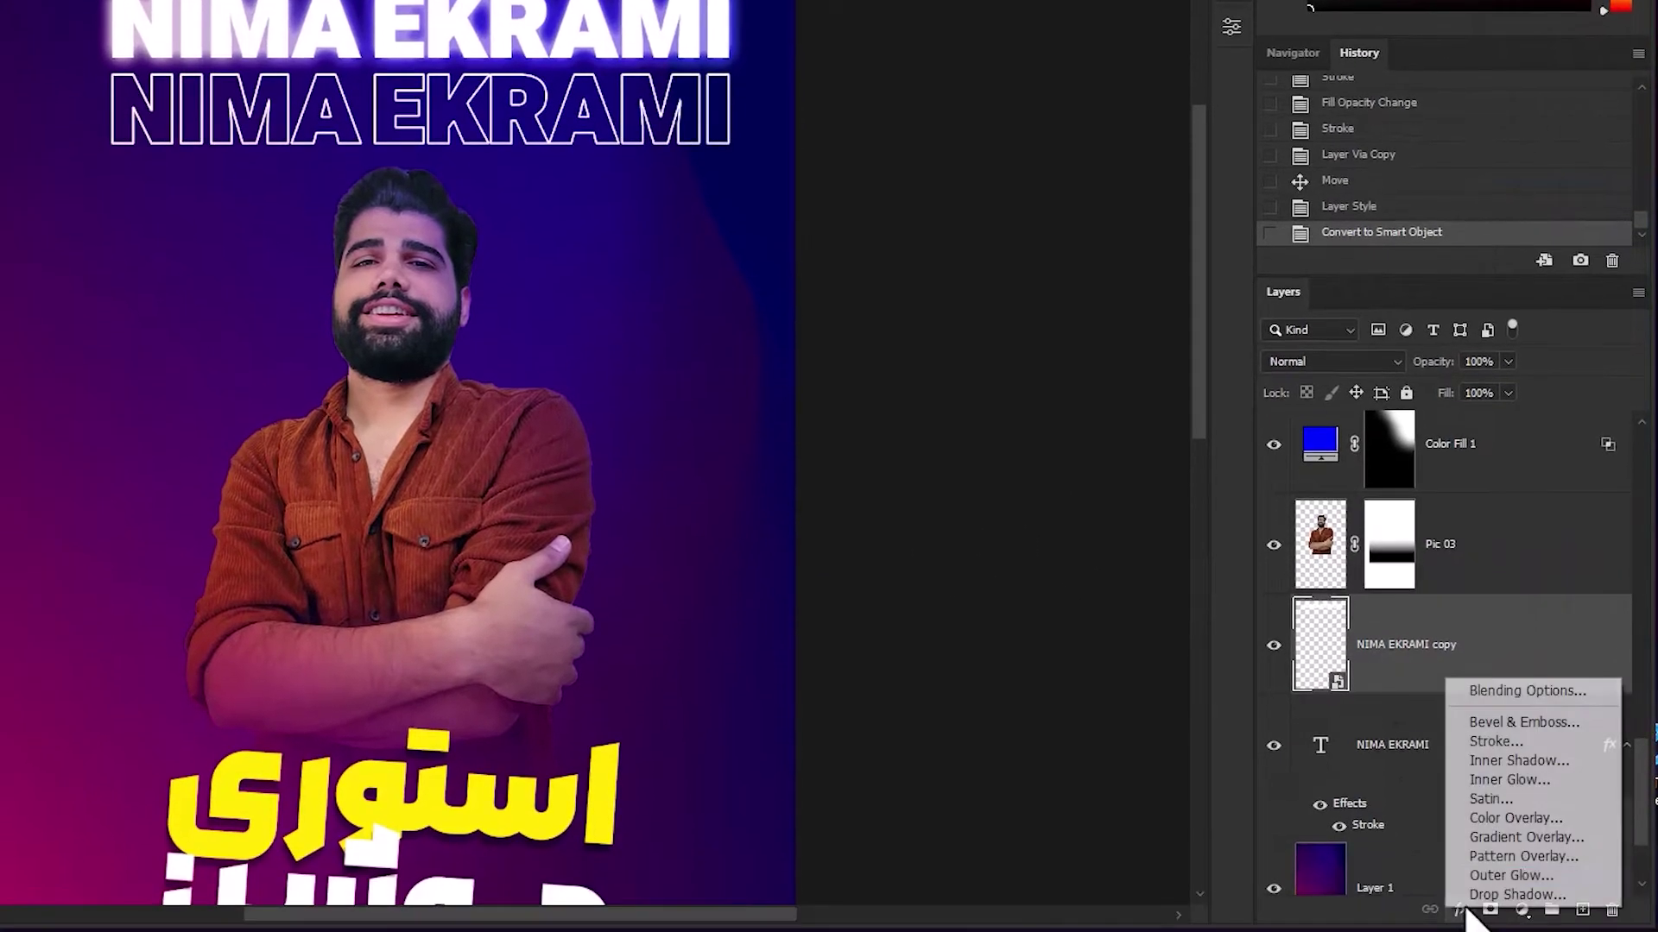
pyautogui.click(1491, 878)
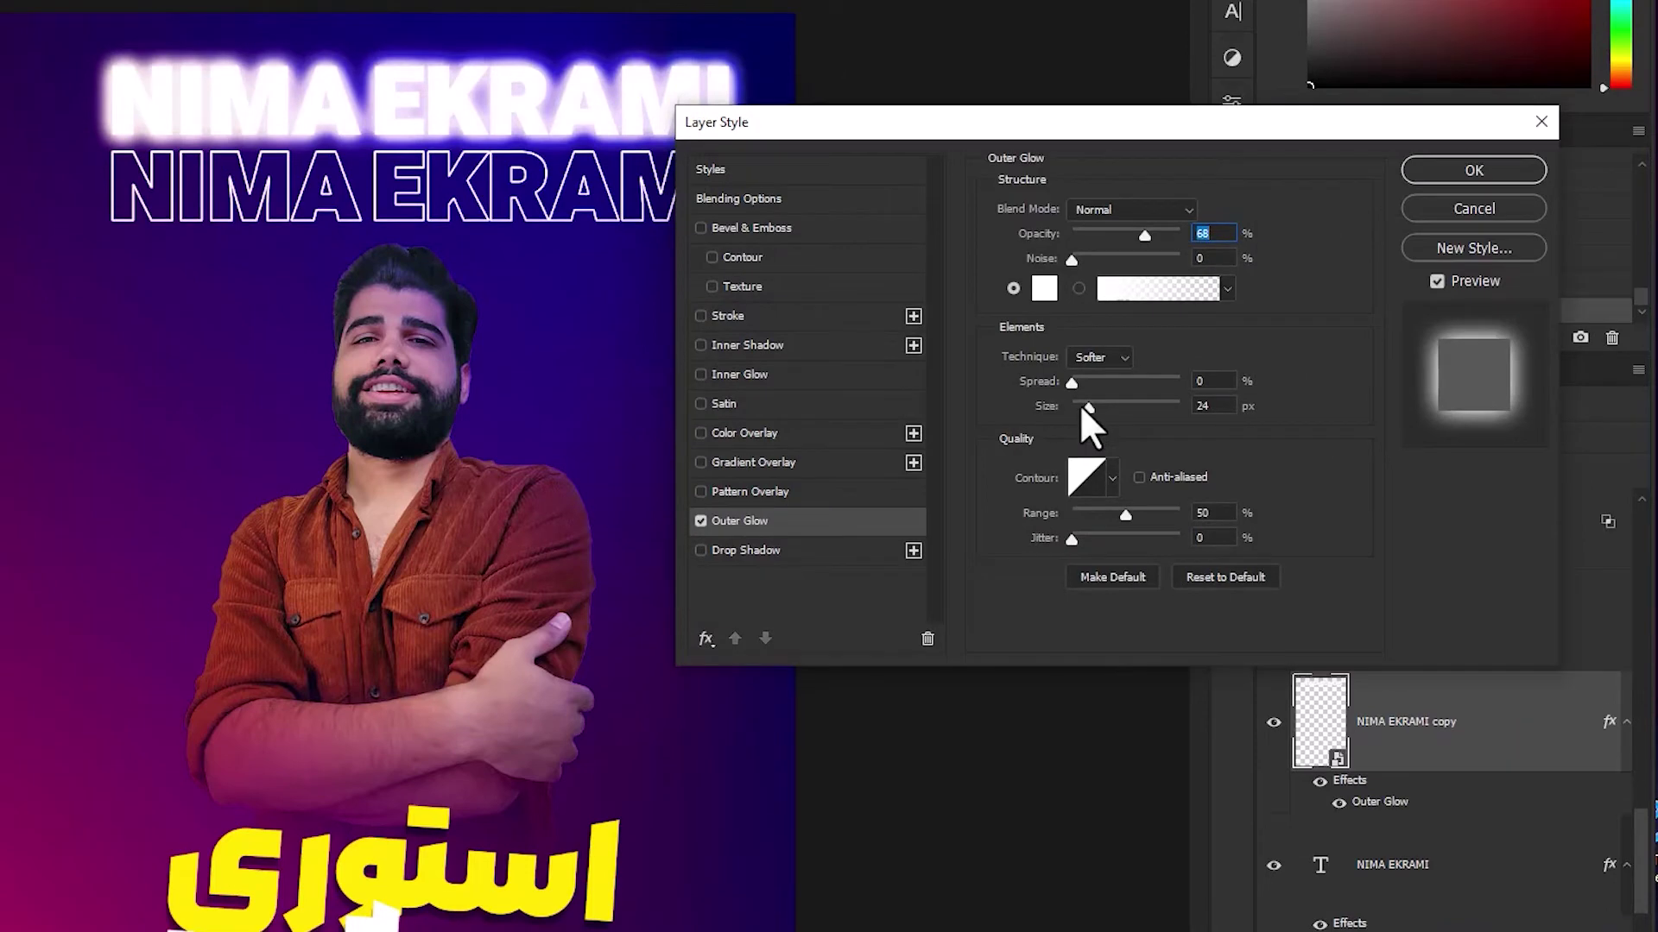
pyautogui.moveTo(1082, 406); pyautogui.dragTo(1140, 404)
pyautogui.moveTo(1145, 234); pyautogui.dragTo(1111, 231)
pyautogui.moveTo(1154, 406)
pyautogui.mouseDown()
pyautogui.moveTo(1103, 406)
pyautogui.moveTo(1139, 404)
pyautogui.mouseUp()
pyautogui.click(701, 520)
pyautogui.click(701, 520)
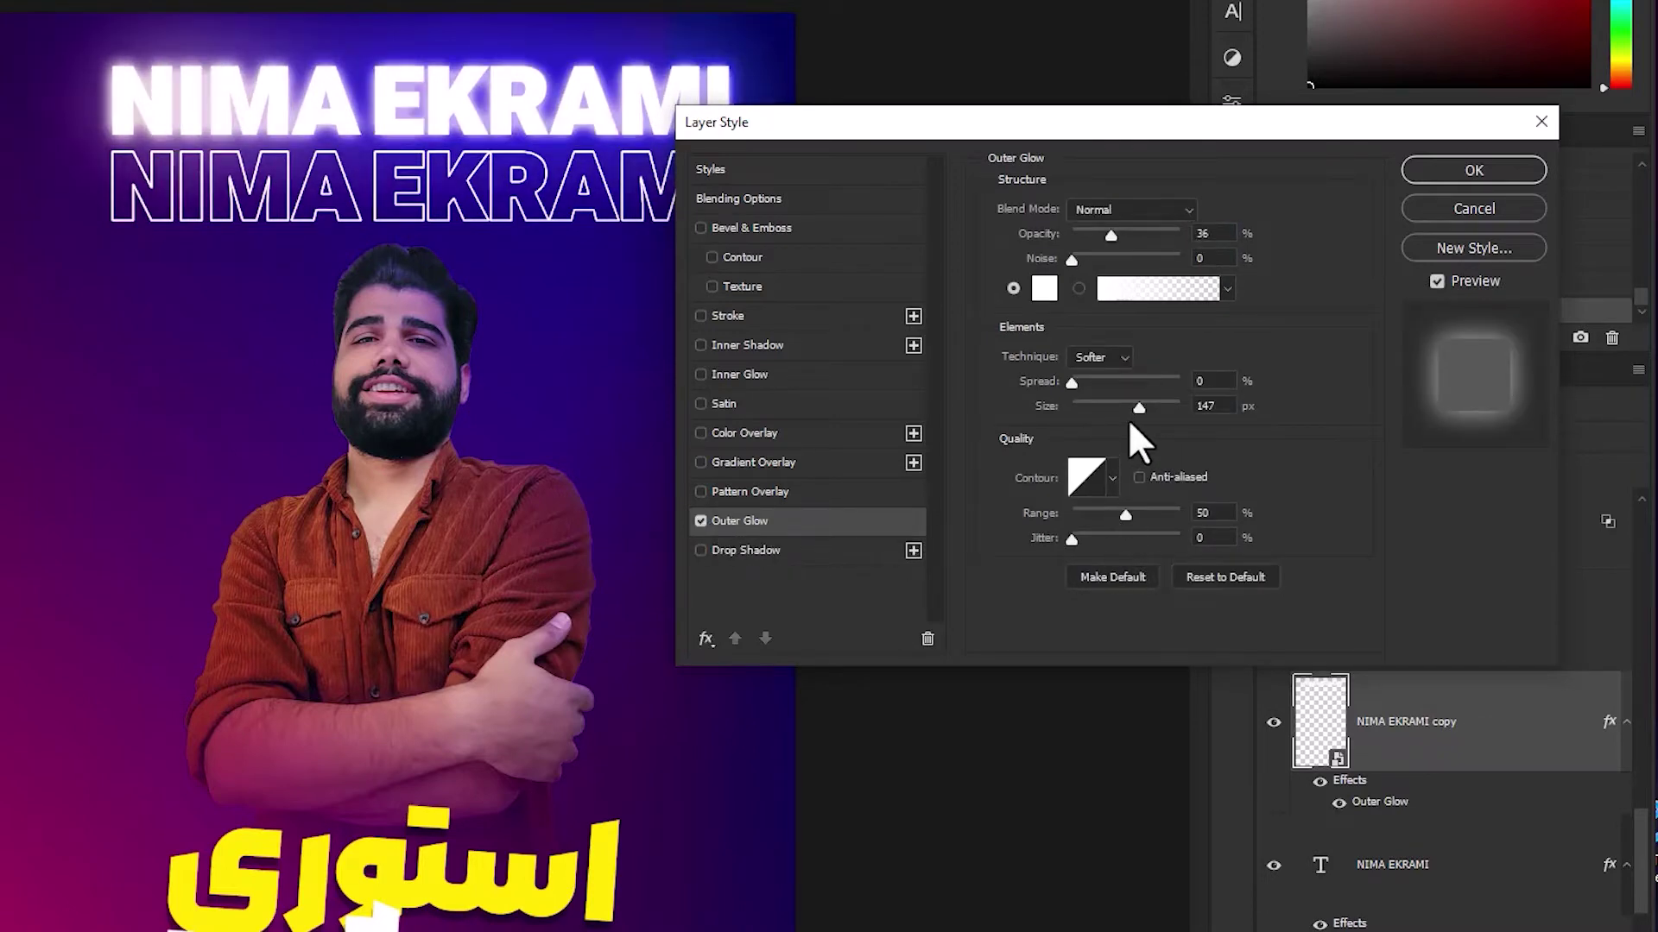
pyautogui.click(1483, 170)
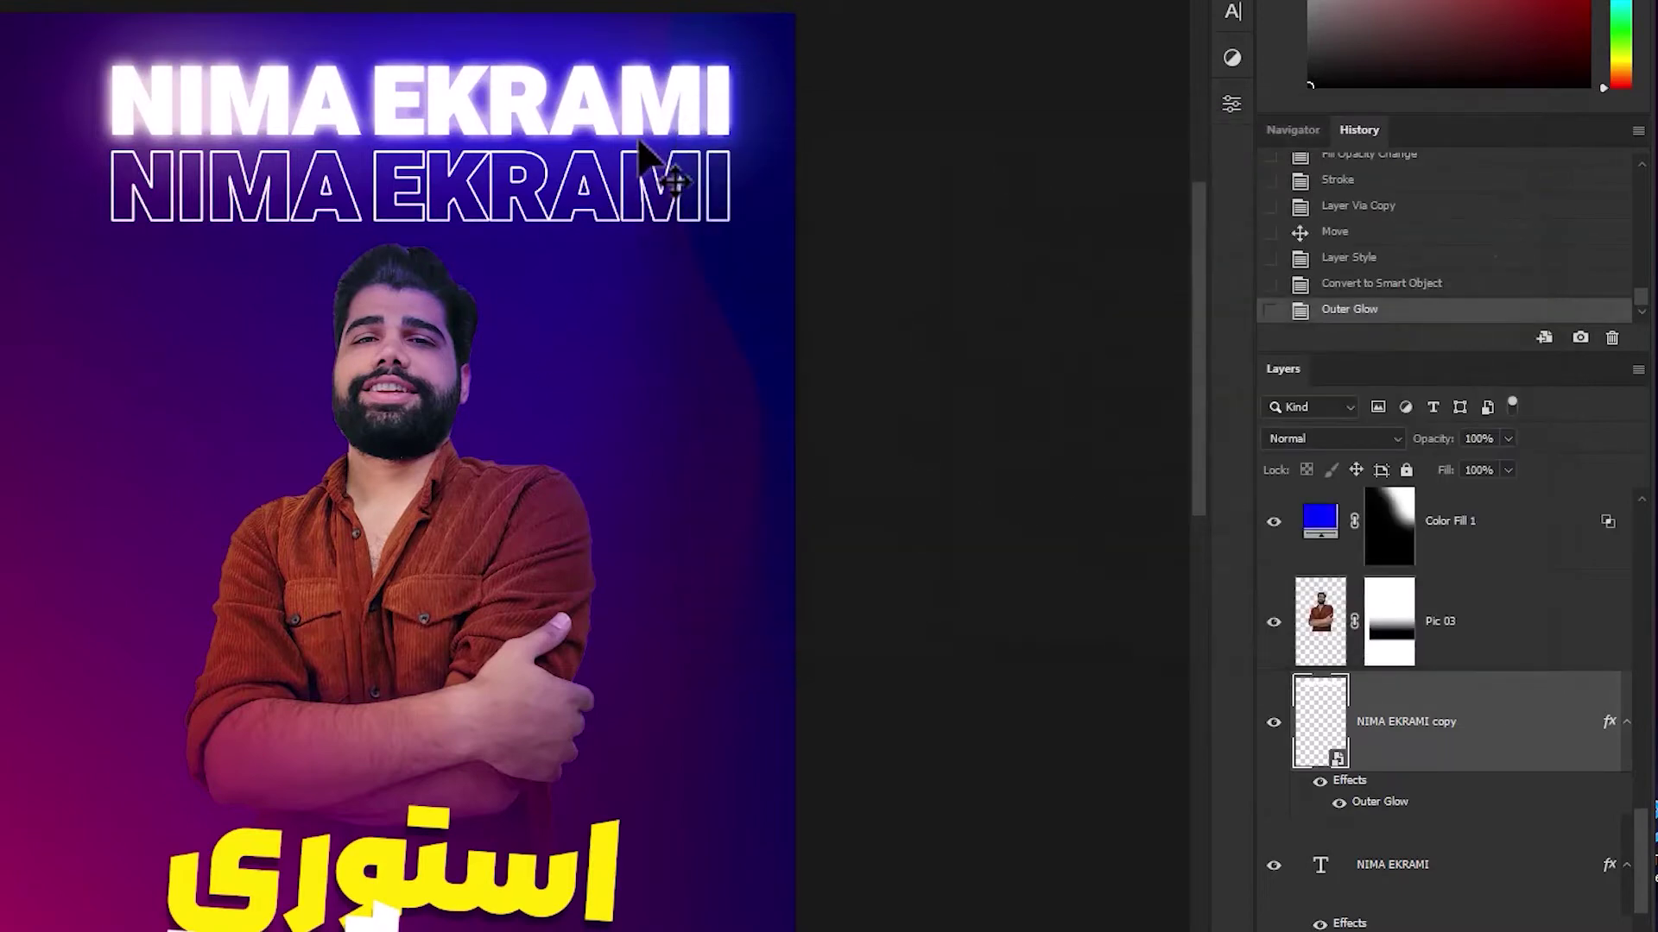
# Step: Move the glowing text copy down so it lines up exactly over the outlined name text
pyautogui.moveTo(553, 120); pyautogui.dragTo(602, 195)
pyautogui.scroll(2, 381, 159)
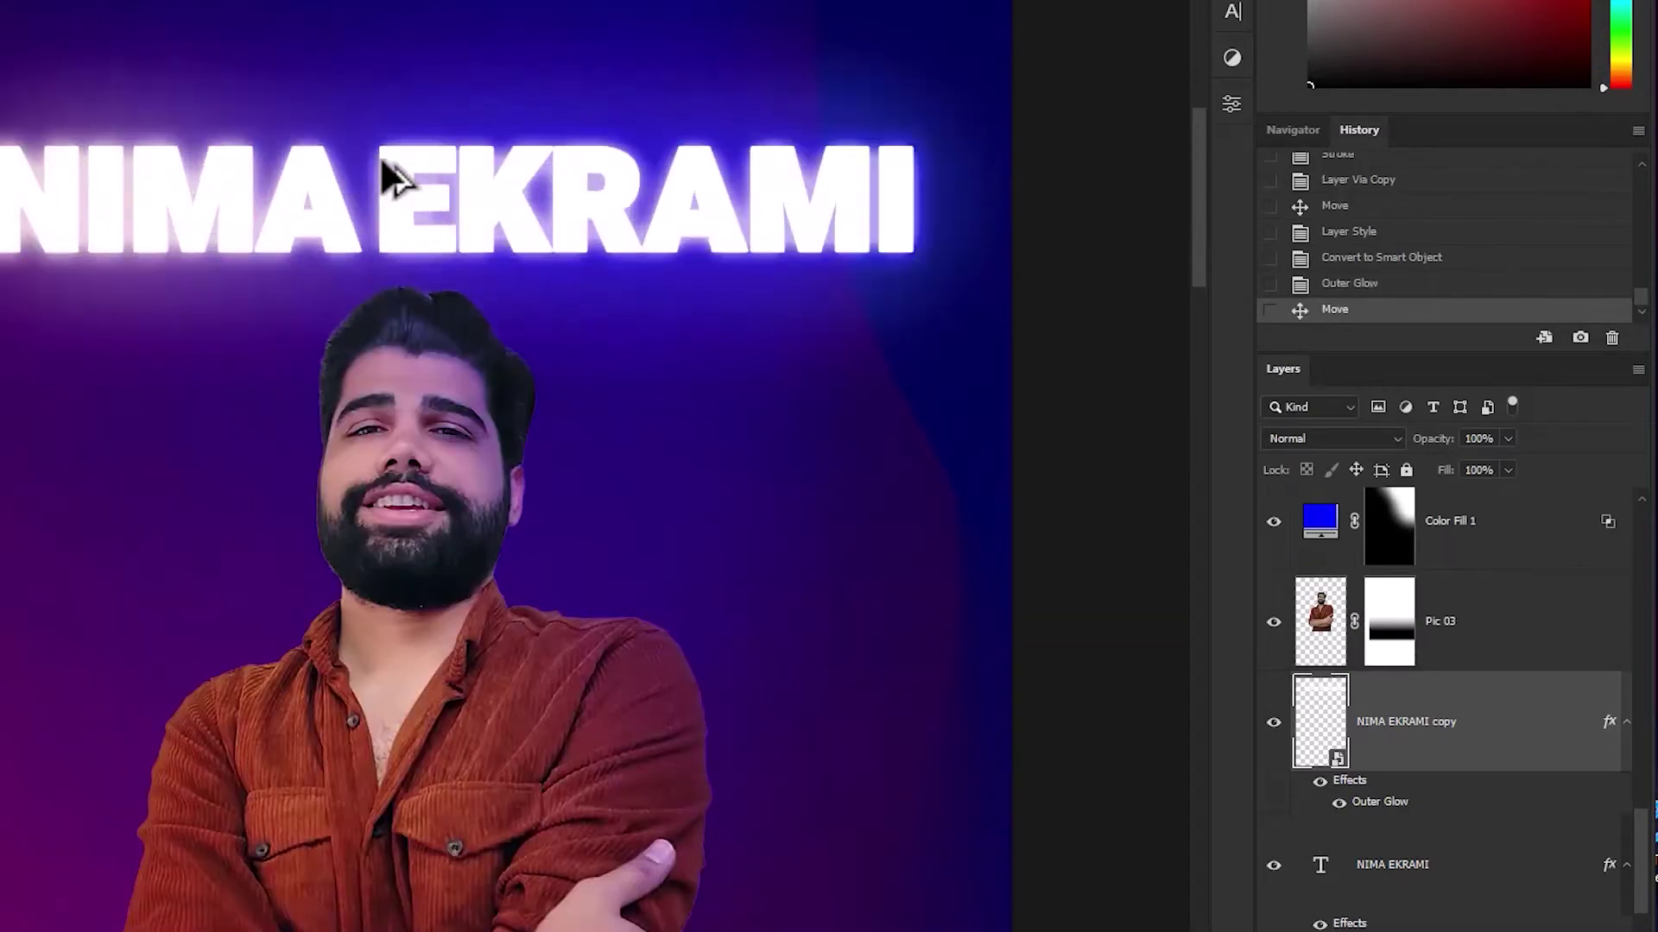
pyautogui.scroll(-2, 672, 380)
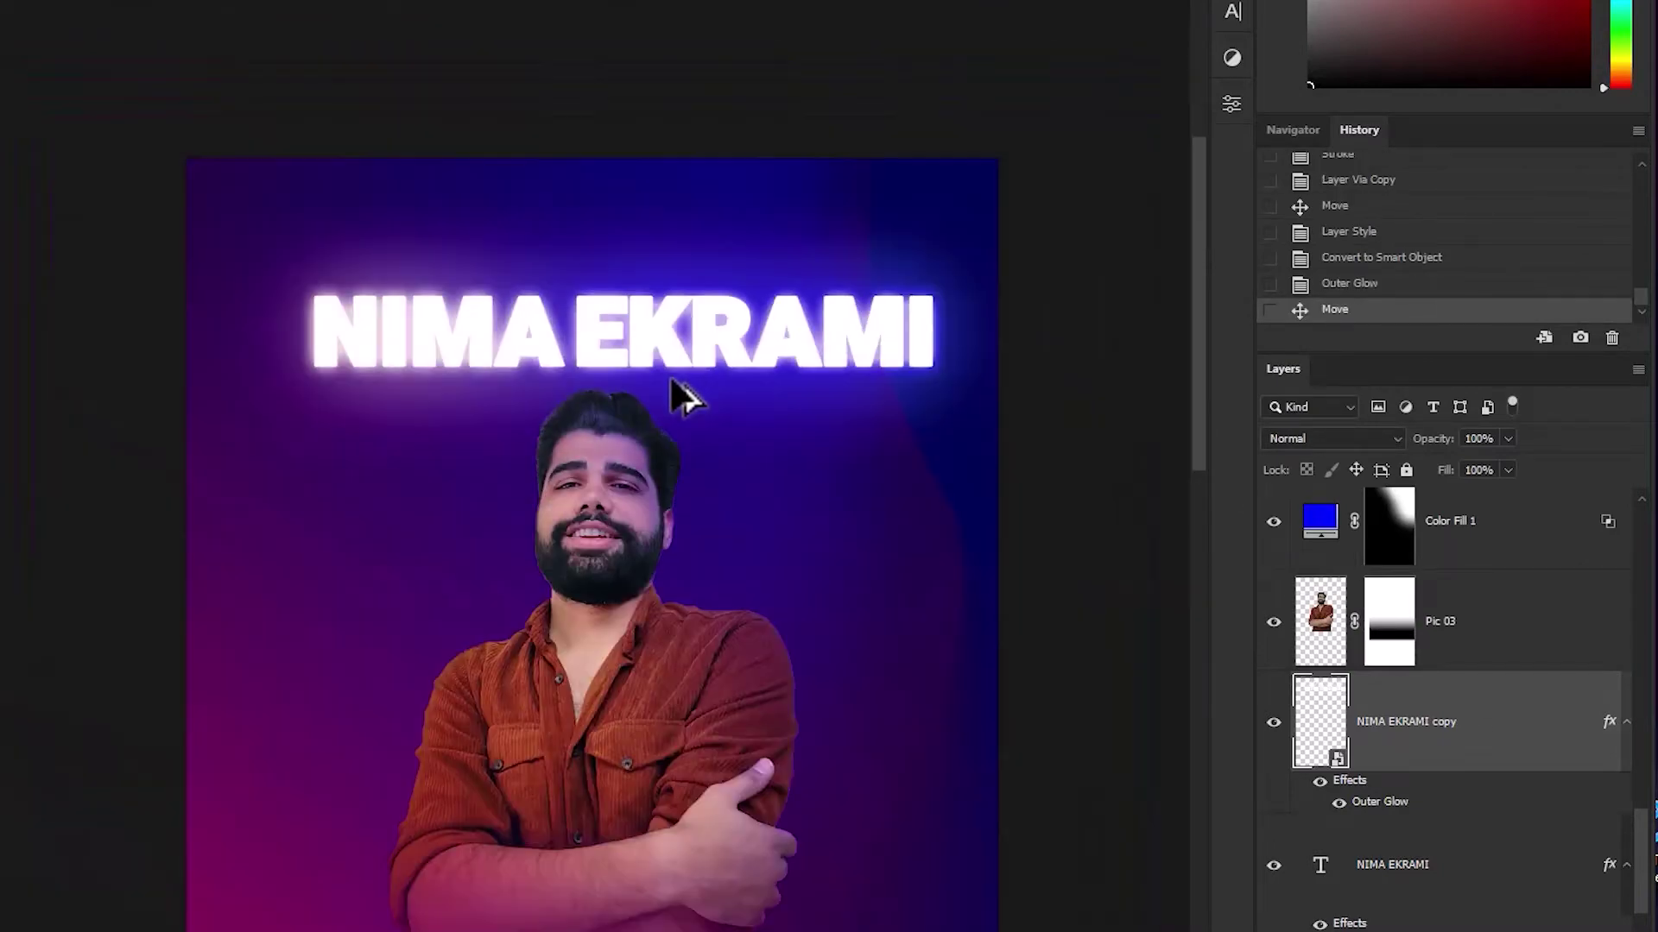
# Step: Toggle the glowing copy's visibility repeatedly to preview the neon light switching on and off
pyautogui.click(1271, 726)
pyautogui.click(1271, 725)
pyautogui.click(1271, 725)
pyautogui.click(1270, 725)
pyautogui.click(1271, 726)
pyautogui.click(1273, 724)
pyautogui.click(1273, 723)
pyautogui.click(1273, 724)
pyautogui.click(1272, 723)
pyautogui.click(1272, 723)
pyautogui.click(1272, 723)
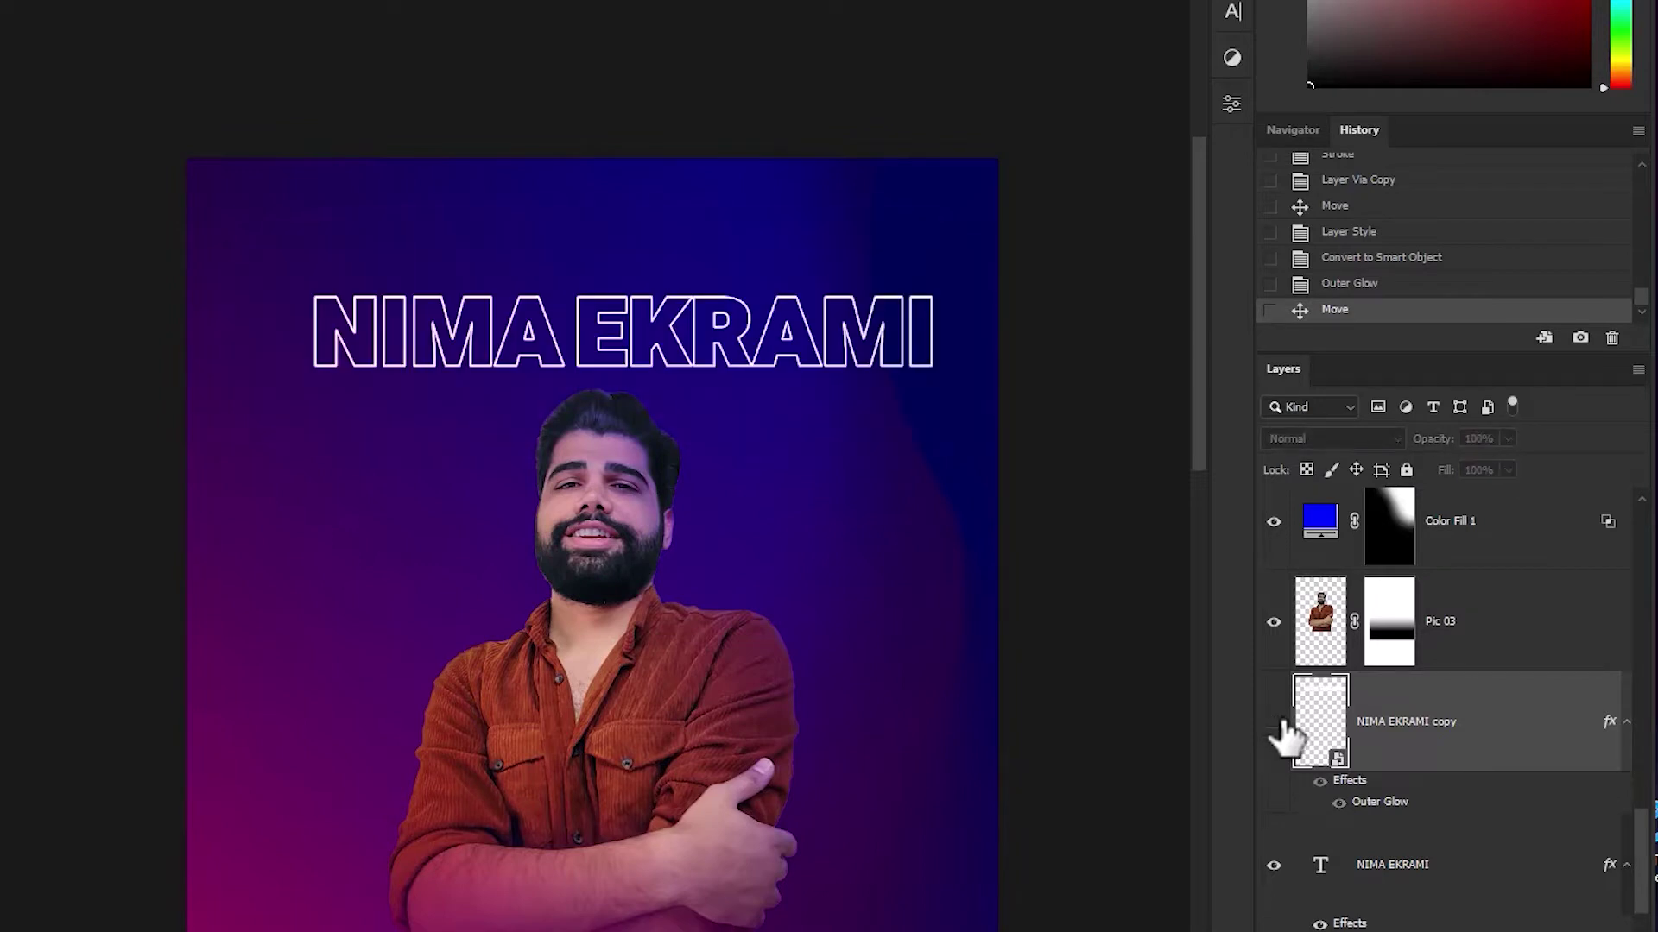
pyautogui.click(1273, 723)
# Step: Move both name text layers down together so the text sits partly behind the man's head, and save the document
pyautogui.scroll(-2, 1381, 760)
pyautogui.keyDown('shift'); pyautogui.click(1459, 691); pyautogui.keyUp('shift')
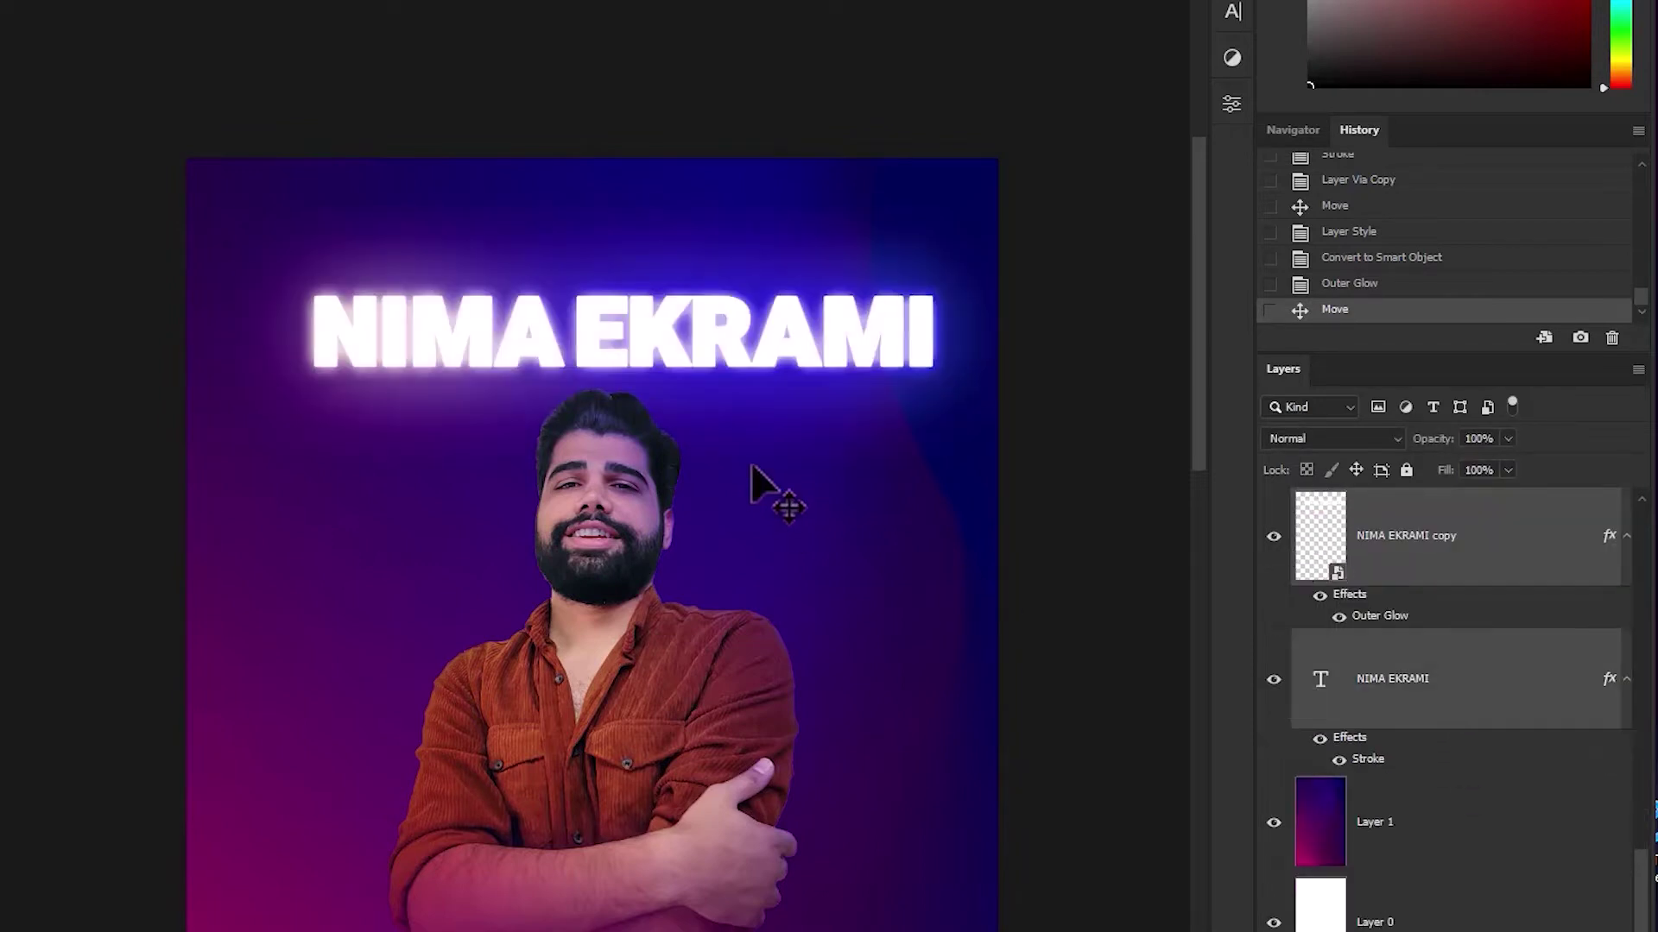
pyautogui.hotkey('shift', 'Down')
pyautogui.hotkey('shift', 'Down')
pyautogui.hotkey('shift', 'Down')
pyautogui.hotkey('shift', 'Down')
pyautogui.hotkey('shift', 'Down')
pyautogui.hotkey('shift', 'Down')
pyautogui.hotkey('shift', 'Down')
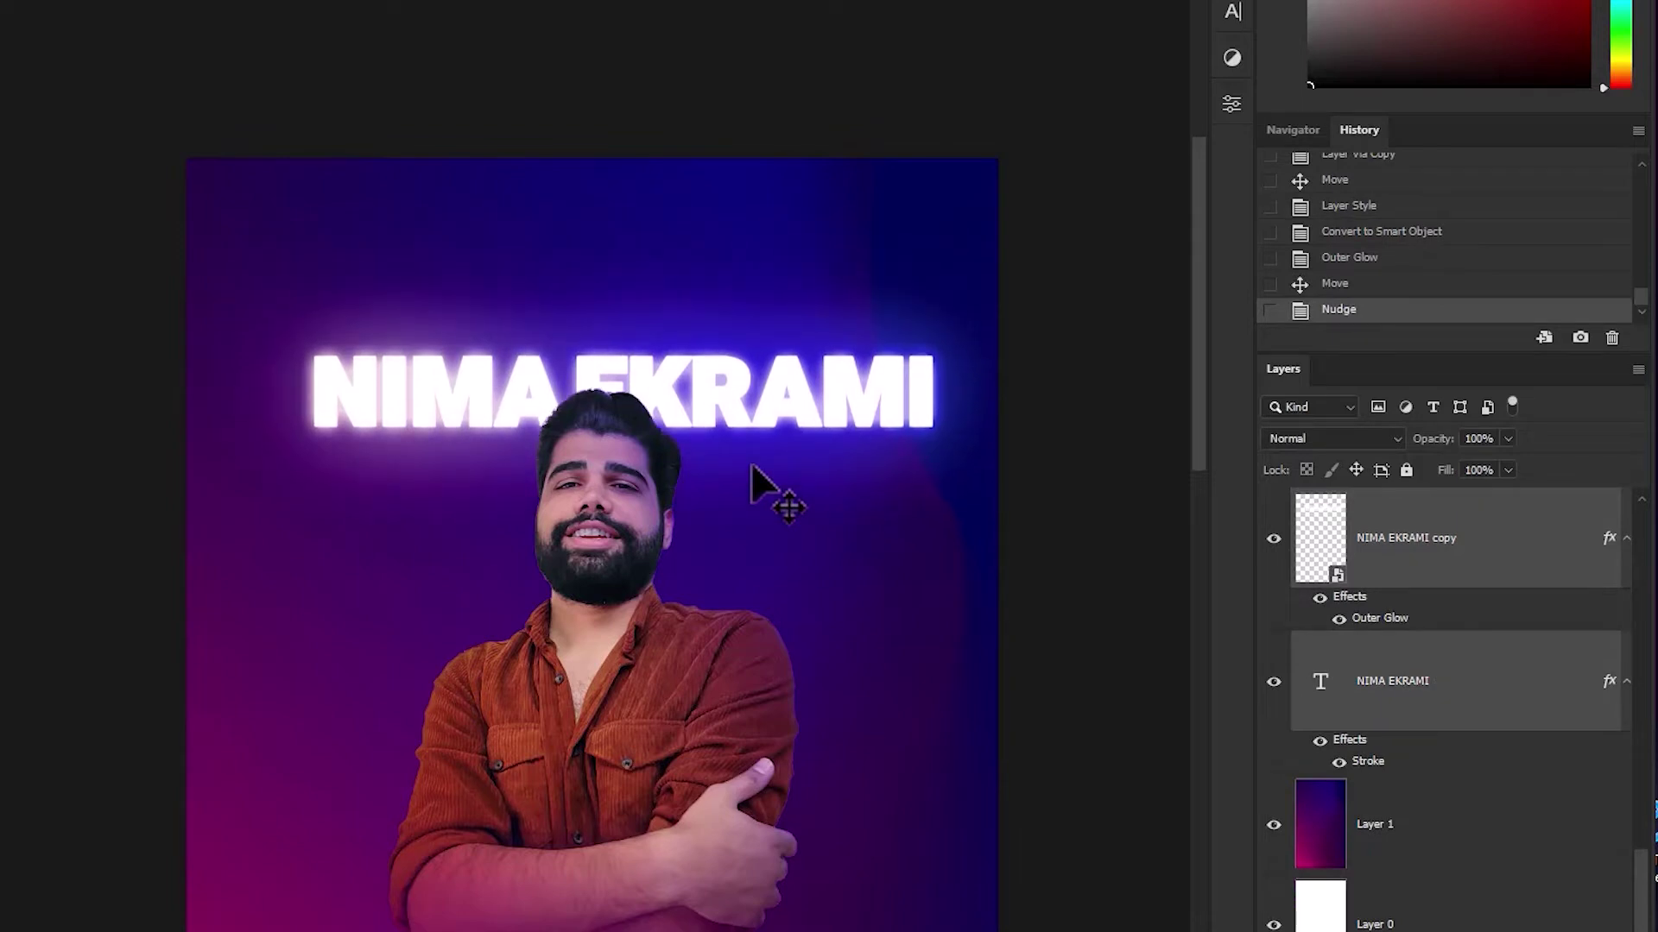
pyautogui.scroll(-2, 749, 464)
pyautogui.moveTo(817, 549); pyautogui.dragTo(682, 342)
pyautogui.hotkey('ctrl', 's')
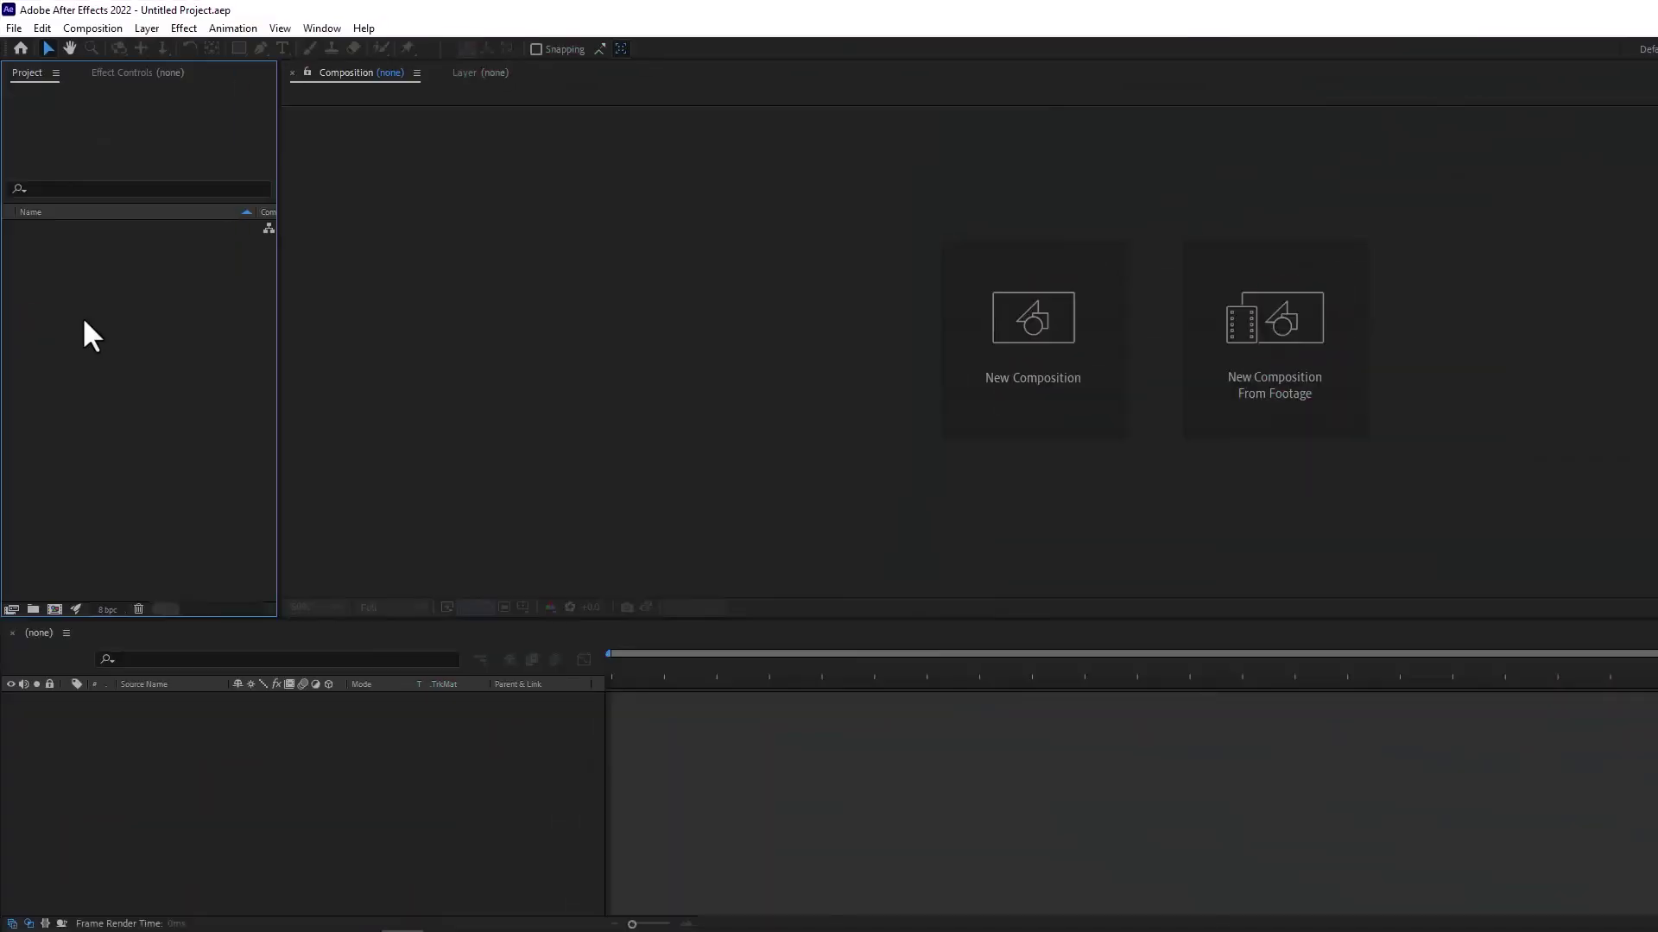
# Step: In After Effects, import استوری موشن آموزش.psd as Composition - Retain Layer Sizes with editable layer styles, and open the composition
pyautogui.doubleClick(91, 335)
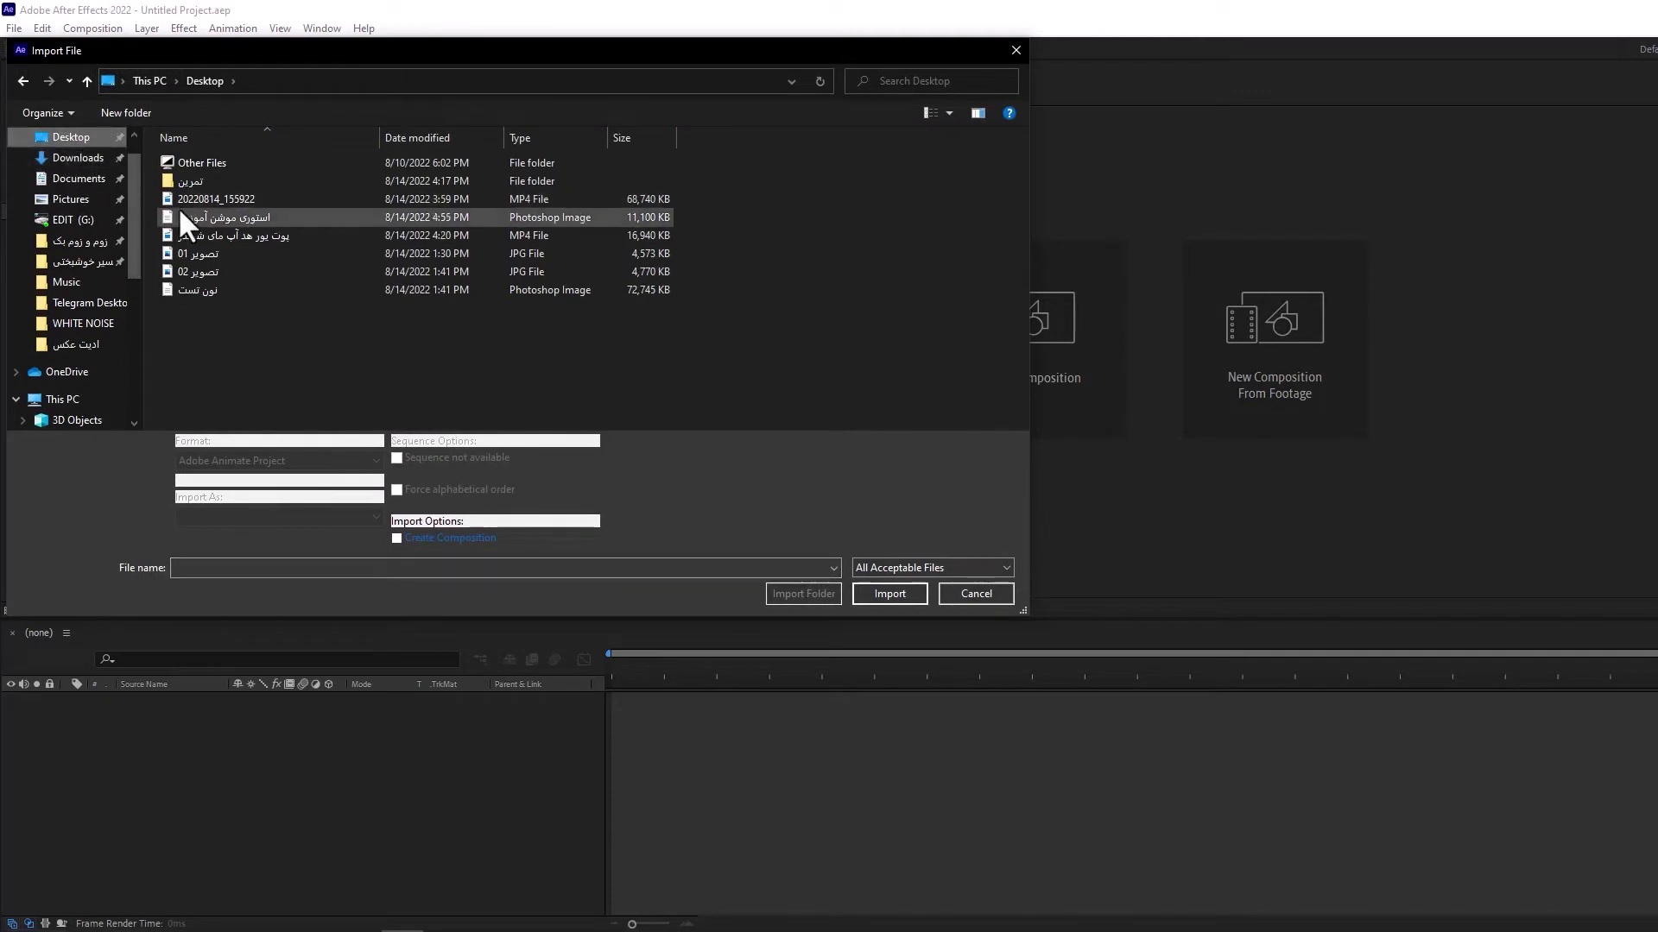
pyautogui.doubleClick(210, 219)
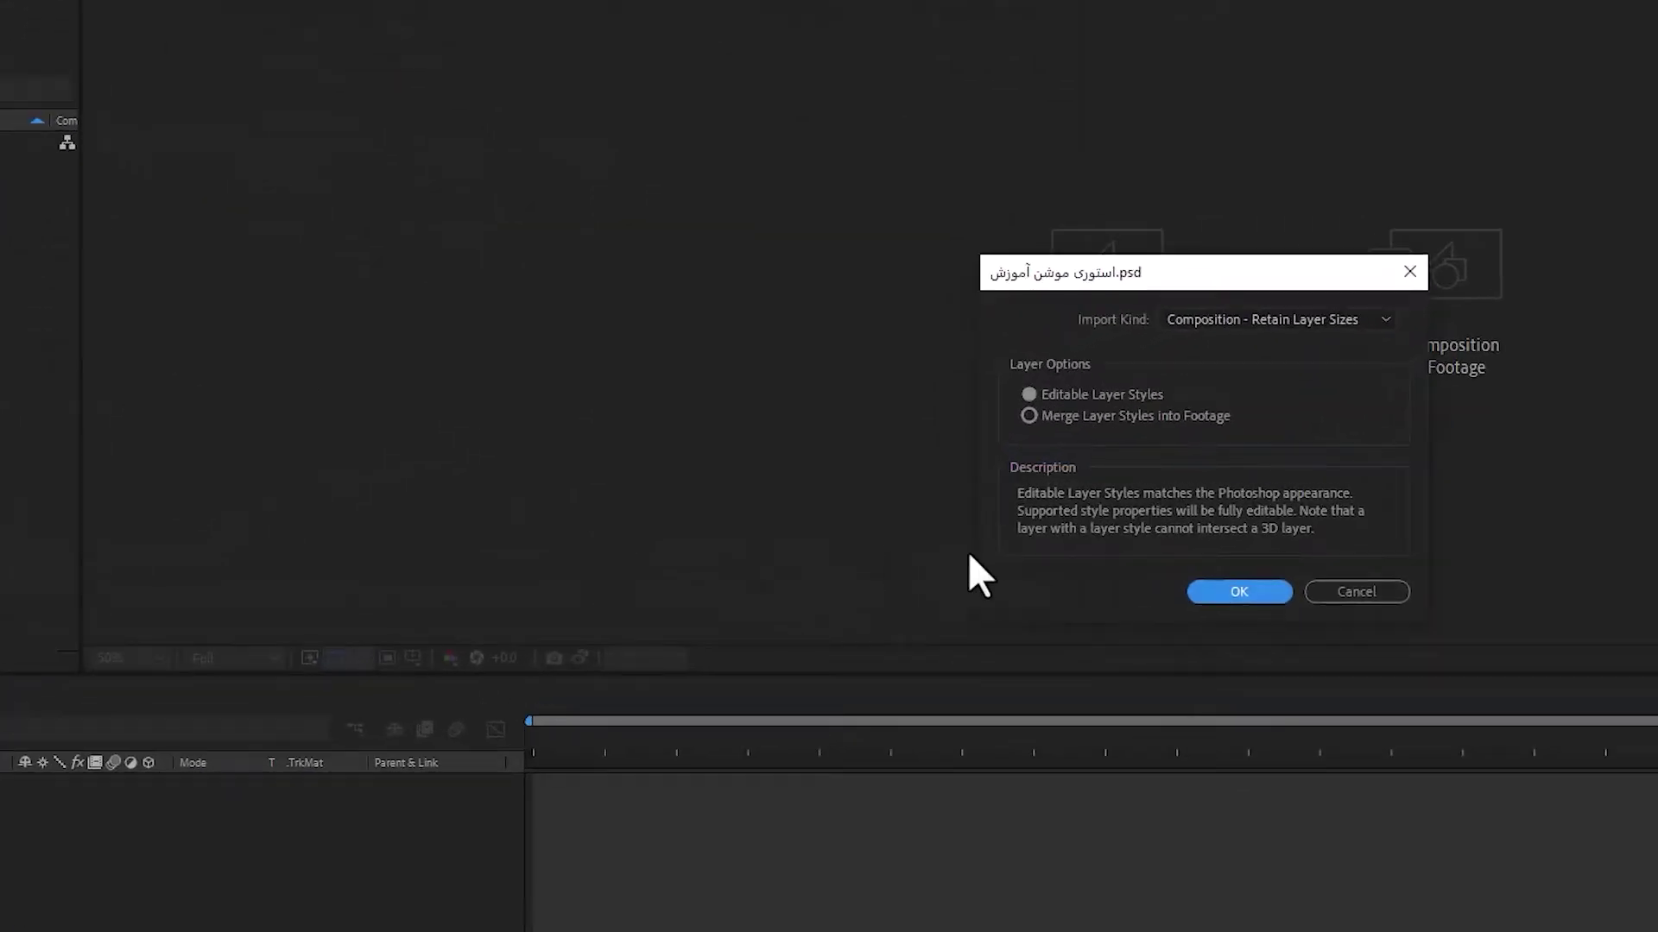
pyautogui.click(1222, 591)
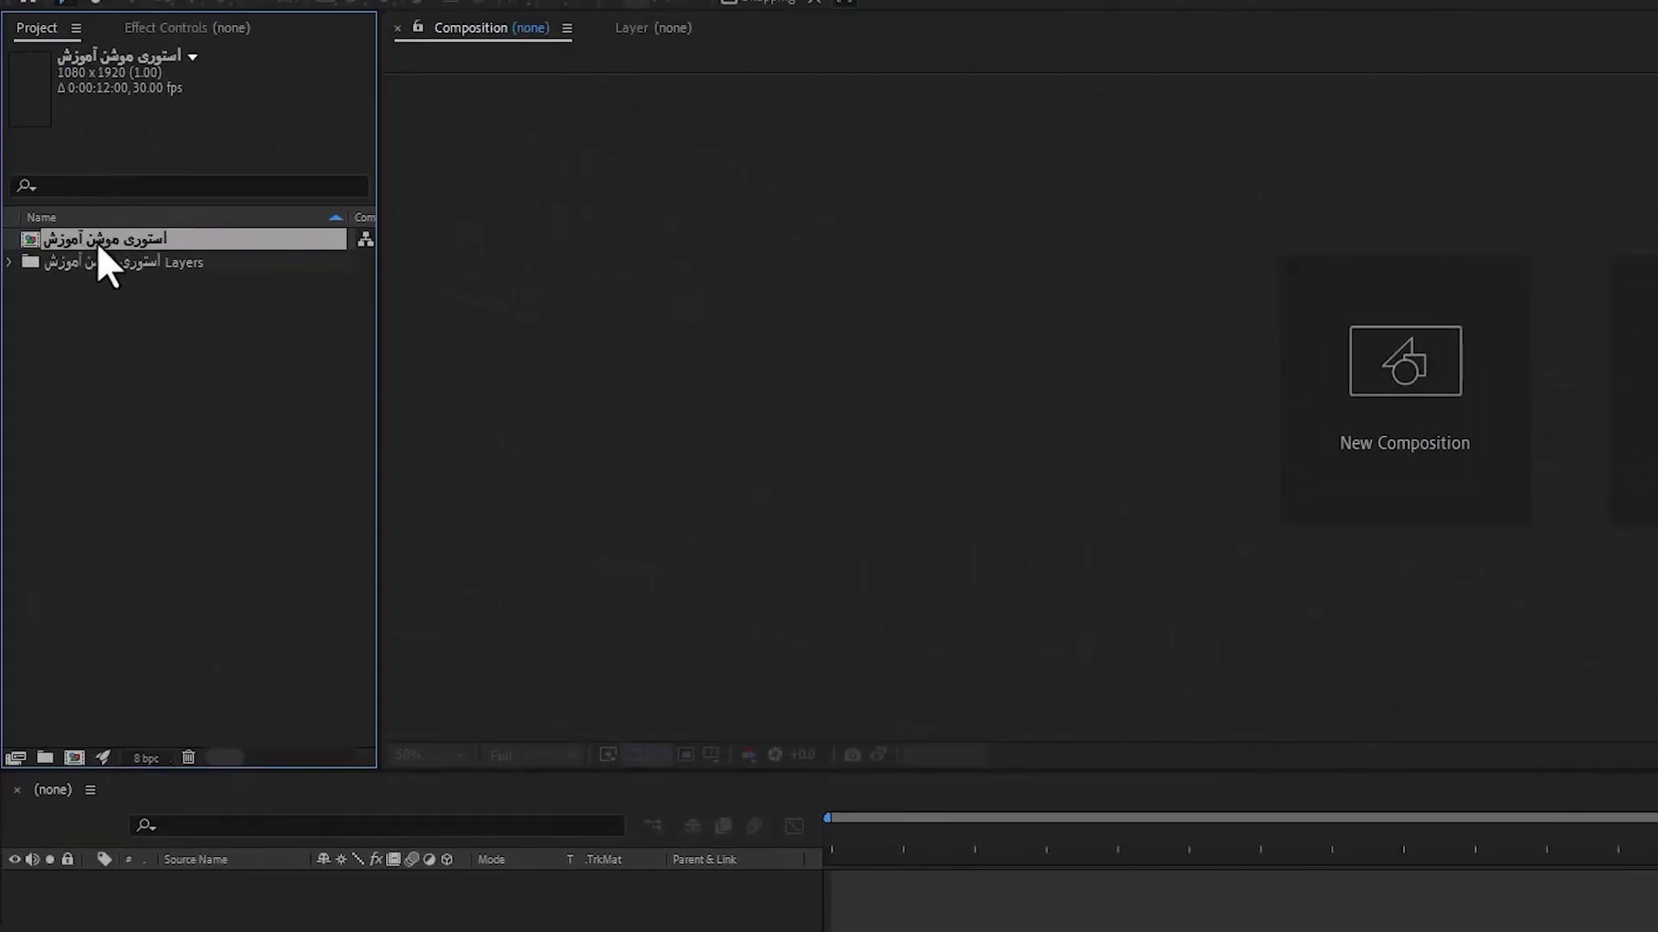
pyautogui.doubleClick(86, 241)
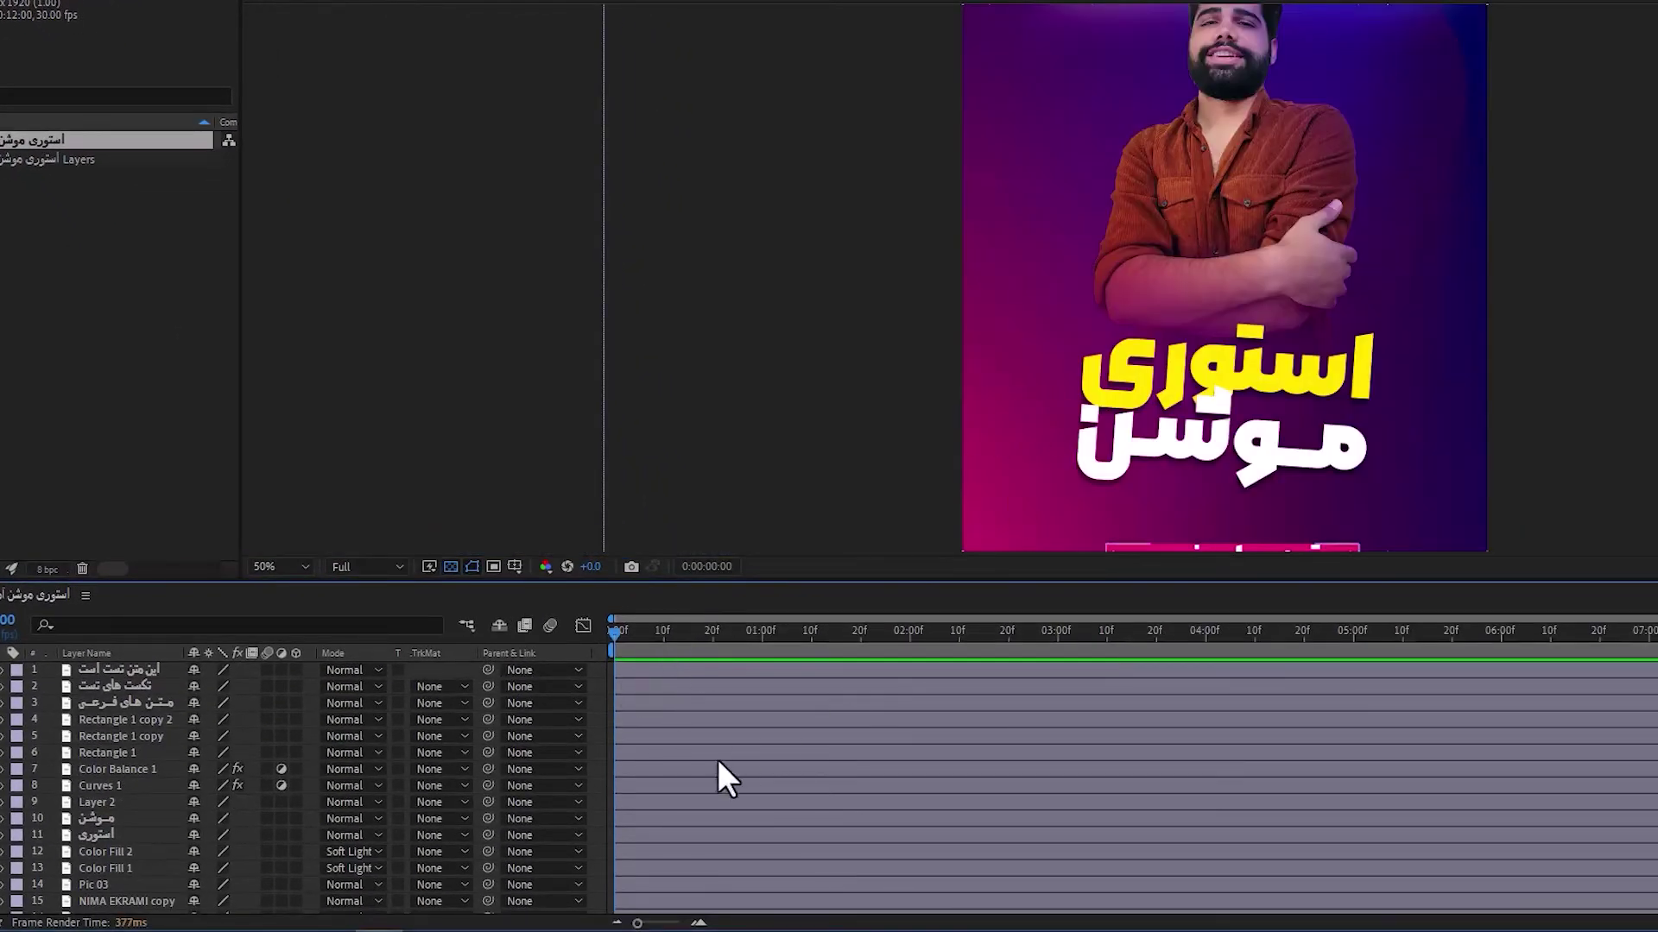
# Step: Hide the glowing name text copy in the composition and move the current time to 0:00:00:07
pyautogui.scroll(-2, 626, 715)
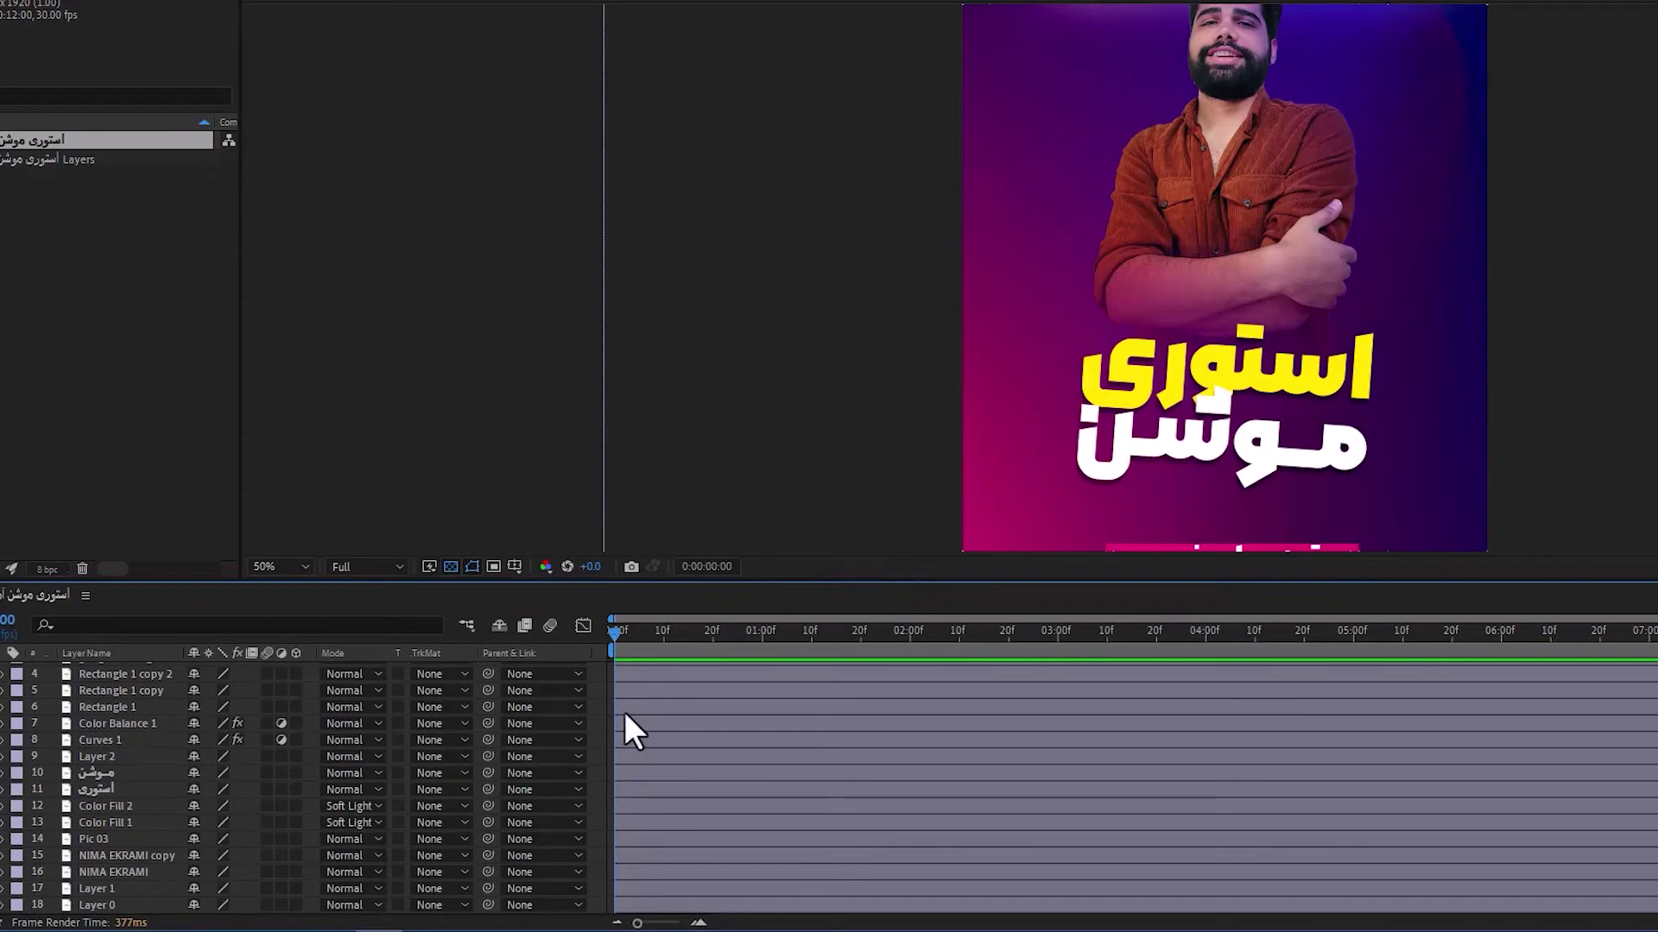
pyautogui.click(45, 791)
pyautogui.moveTo(1345, 147); pyautogui.dragTo(1329, 374)
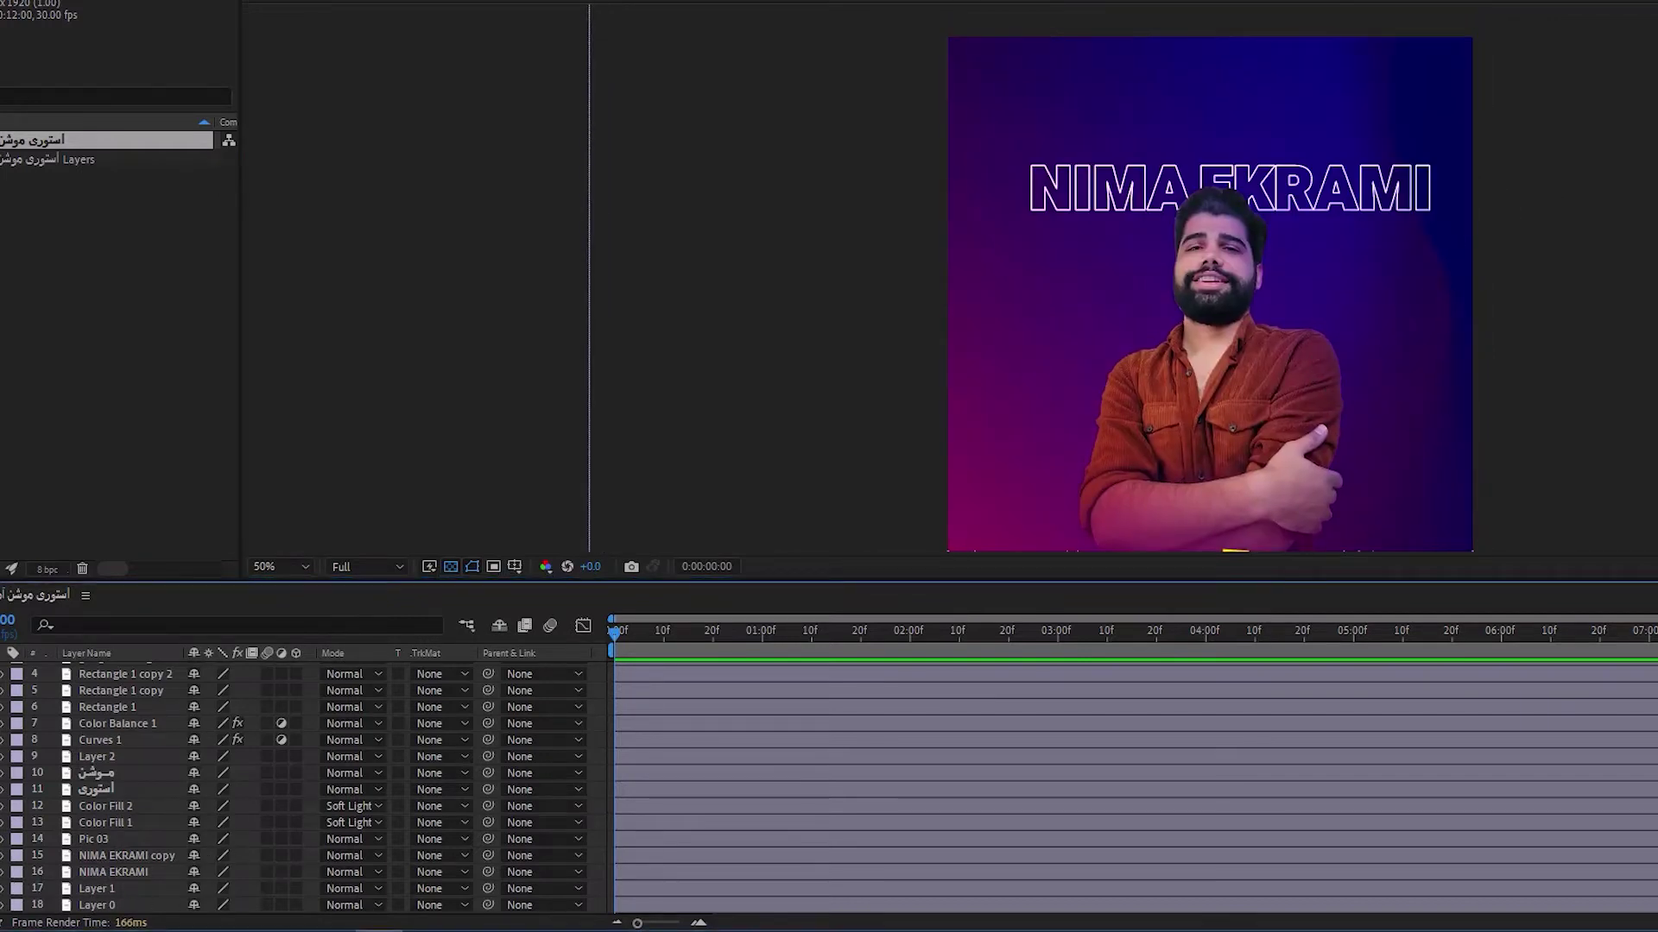
pyautogui.click(657, 632)
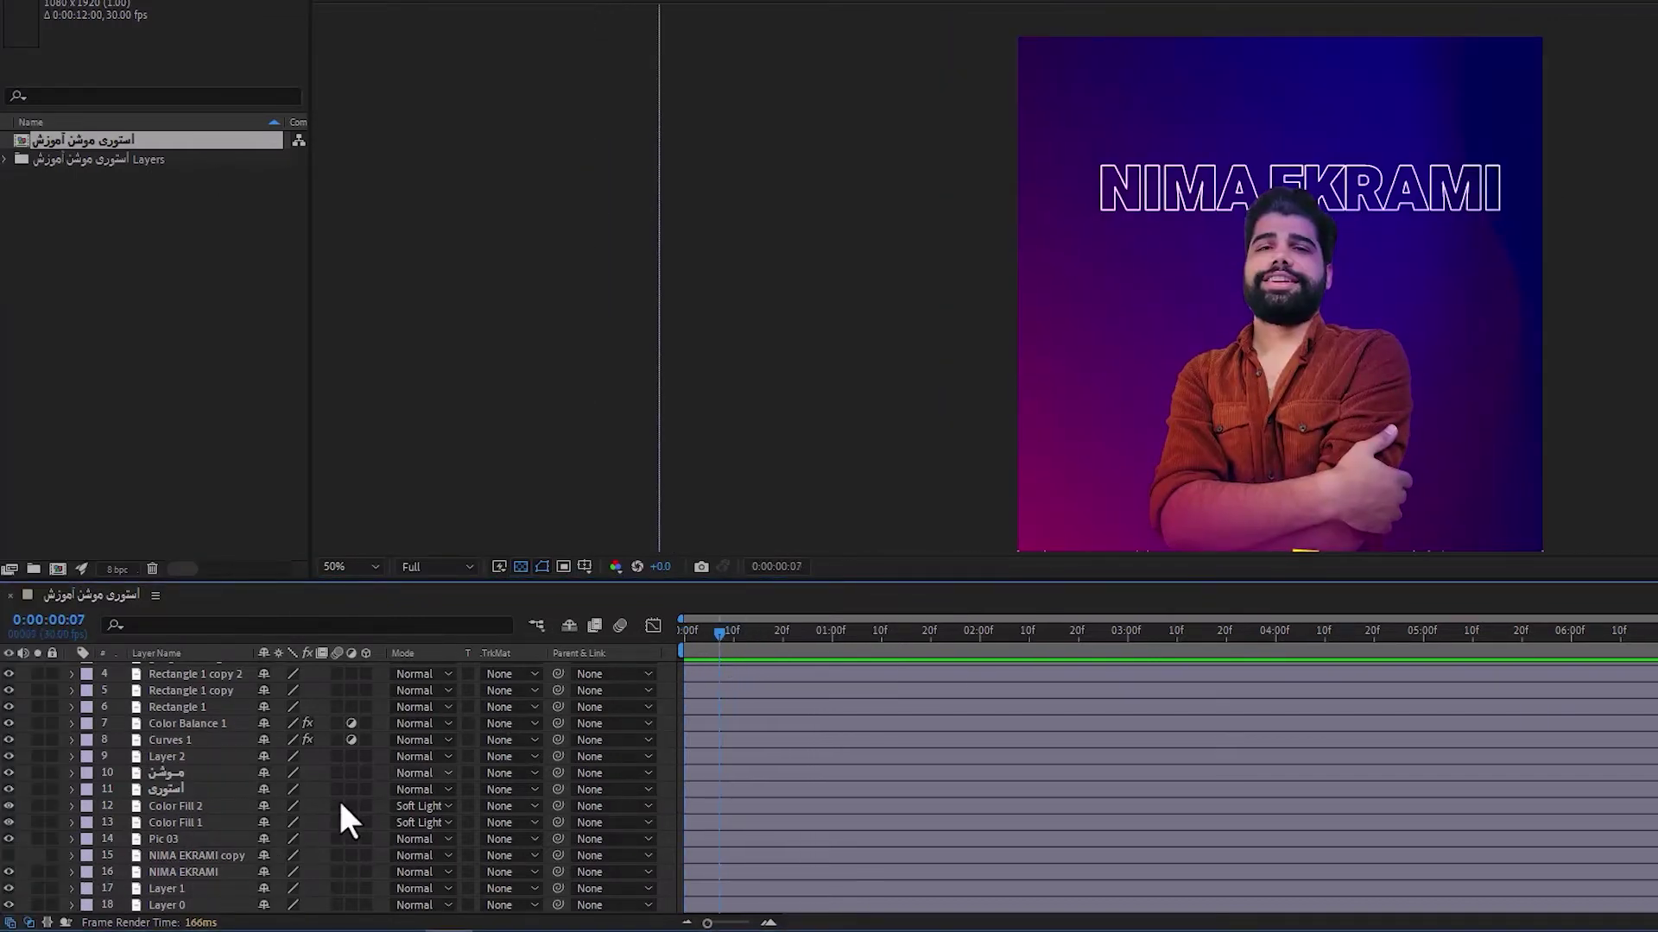
# Step: Show the glowing name text copy with its properties expanded and move the current time to 0:00:00:18
pyautogui.click(154, 856)
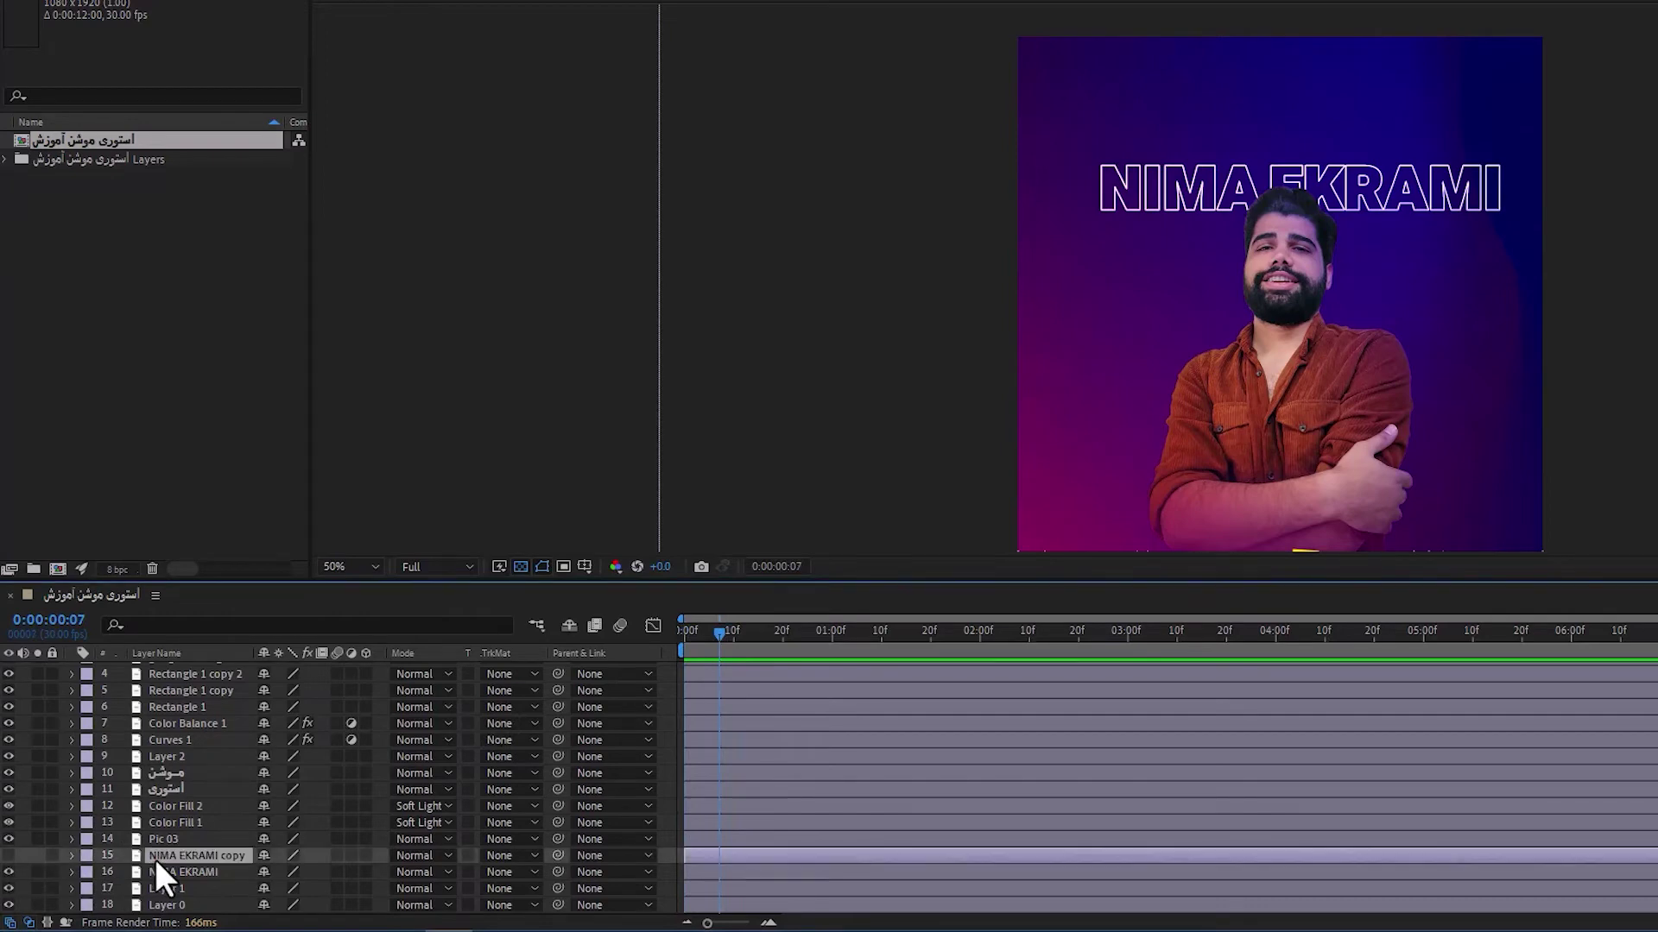
pyautogui.click(8, 856)
pyautogui.click(73, 857)
pyautogui.click(775, 632)
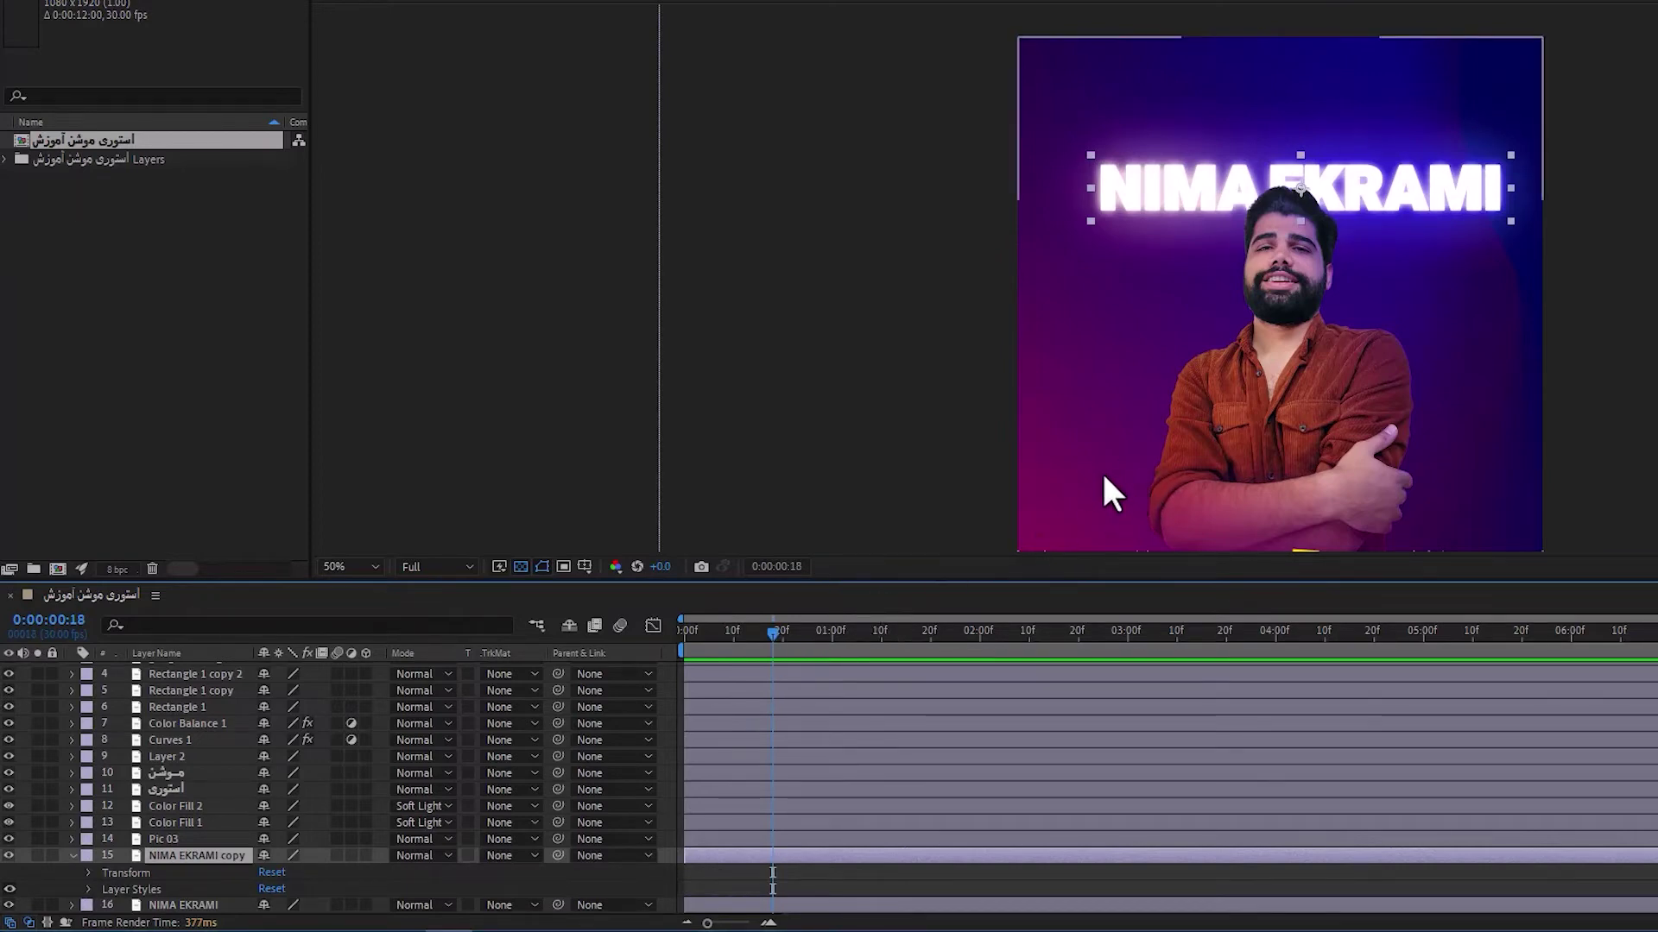
# Step: At 0:00:00:27, enable keyframing on the glowing name text copy's Opacity and set it to 0%
pyautogui.click(817, 634)
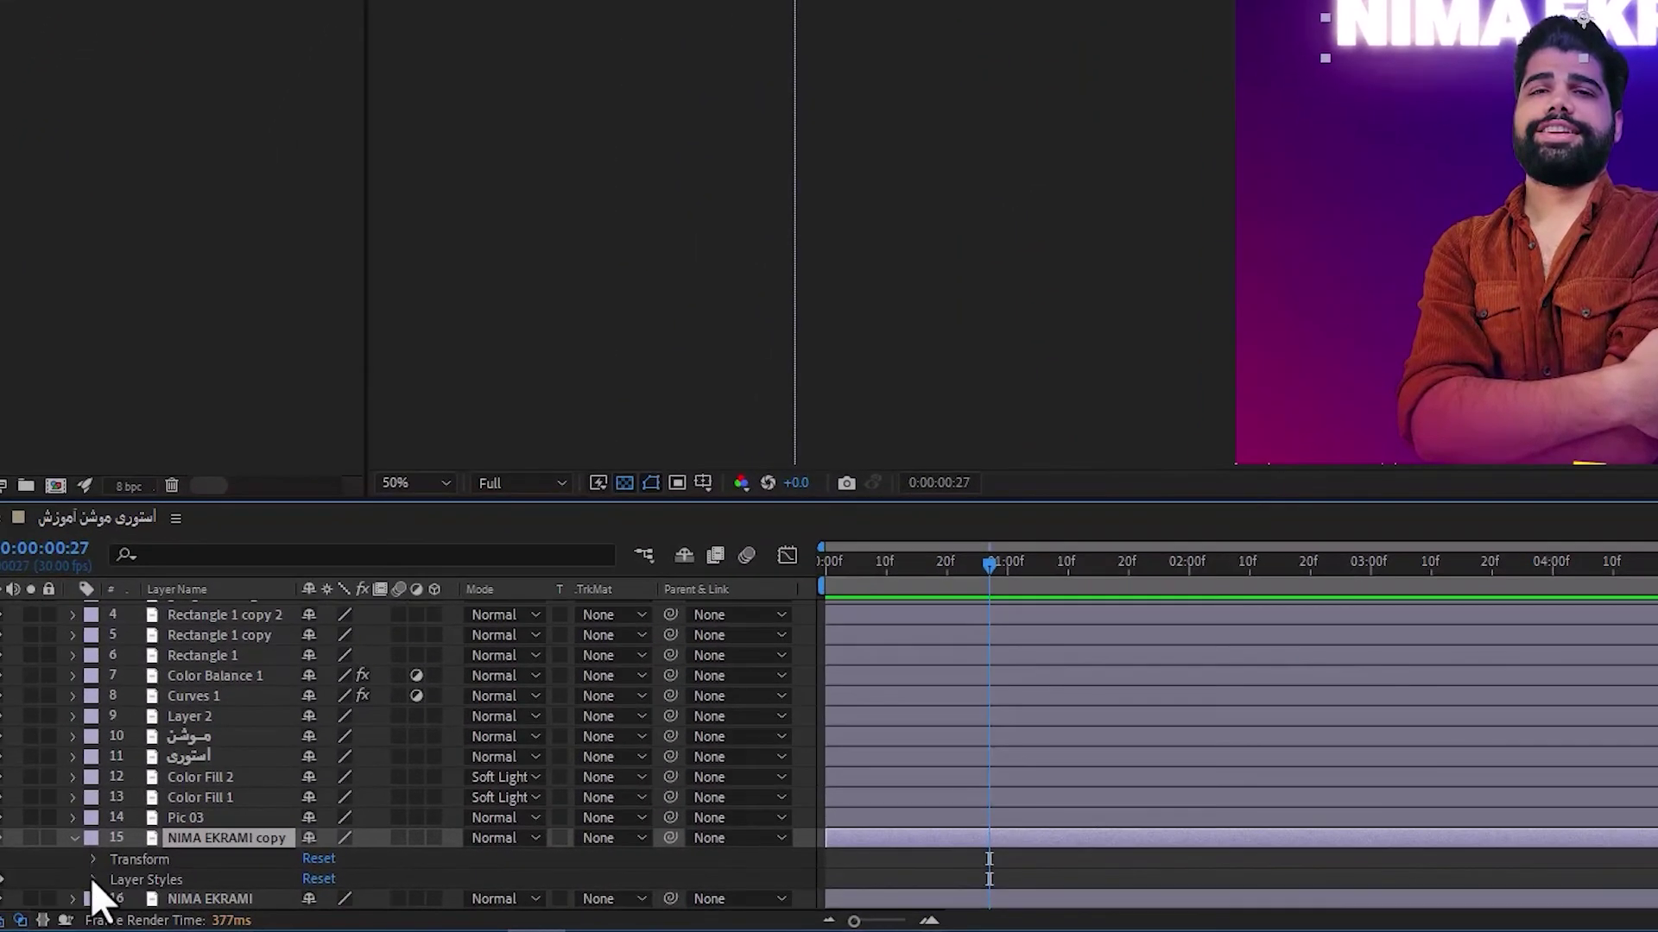
pyautogui.click(92, 859)
pyautogui.scroll(-5, 223, 820)
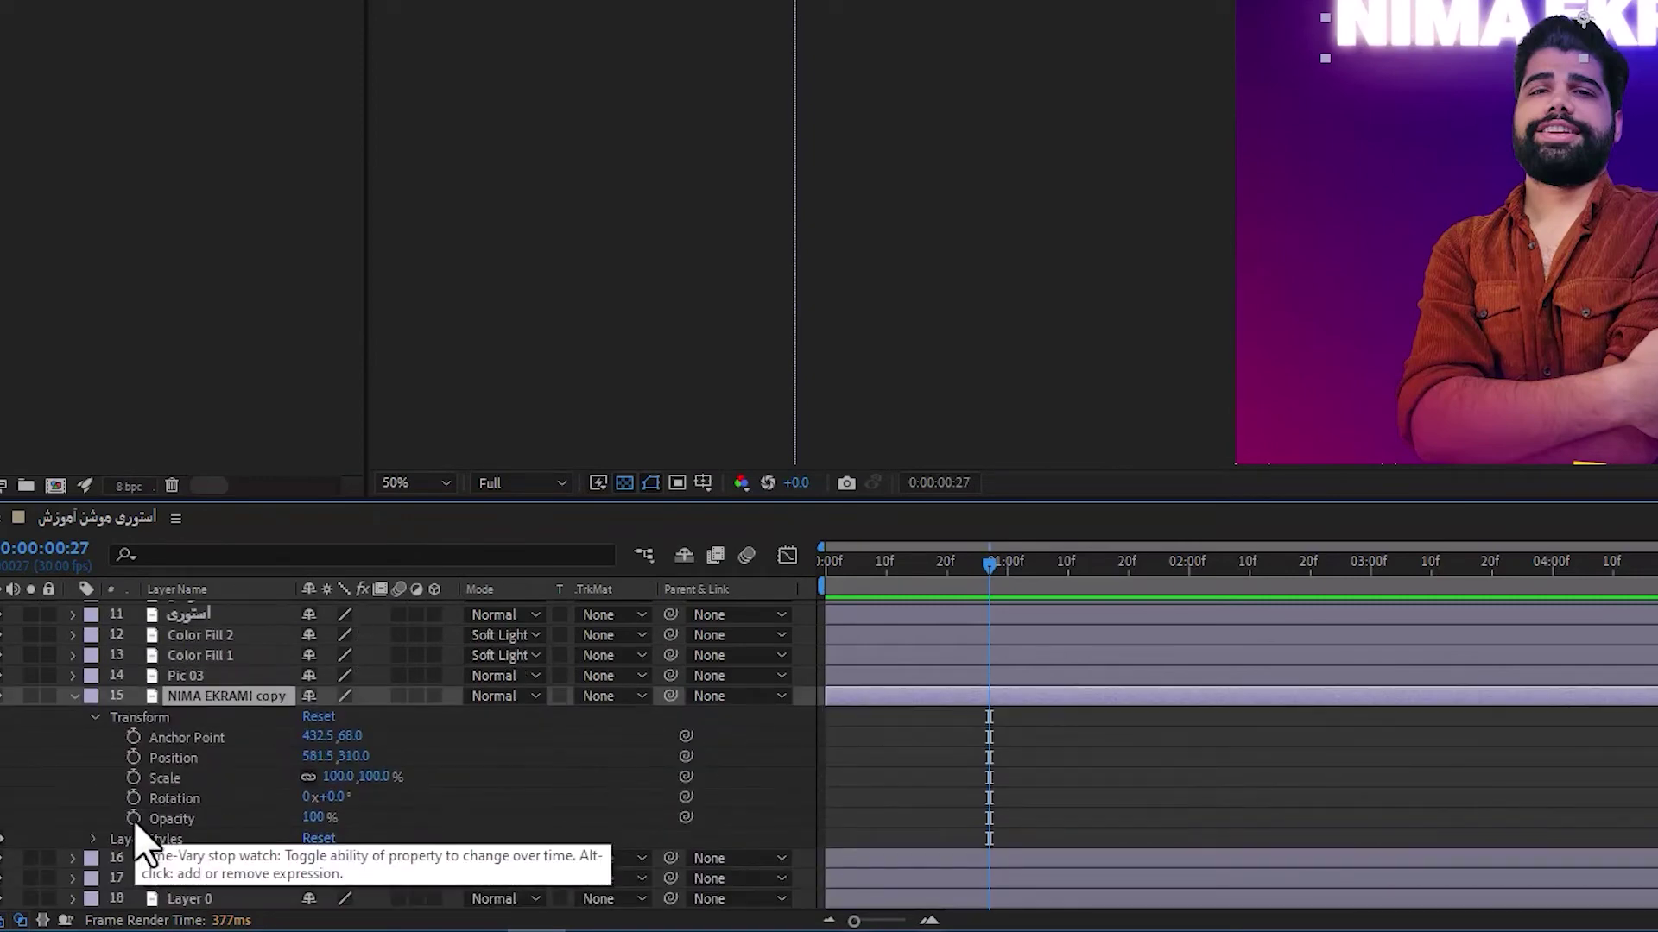
pyautogui.click(133, 819)
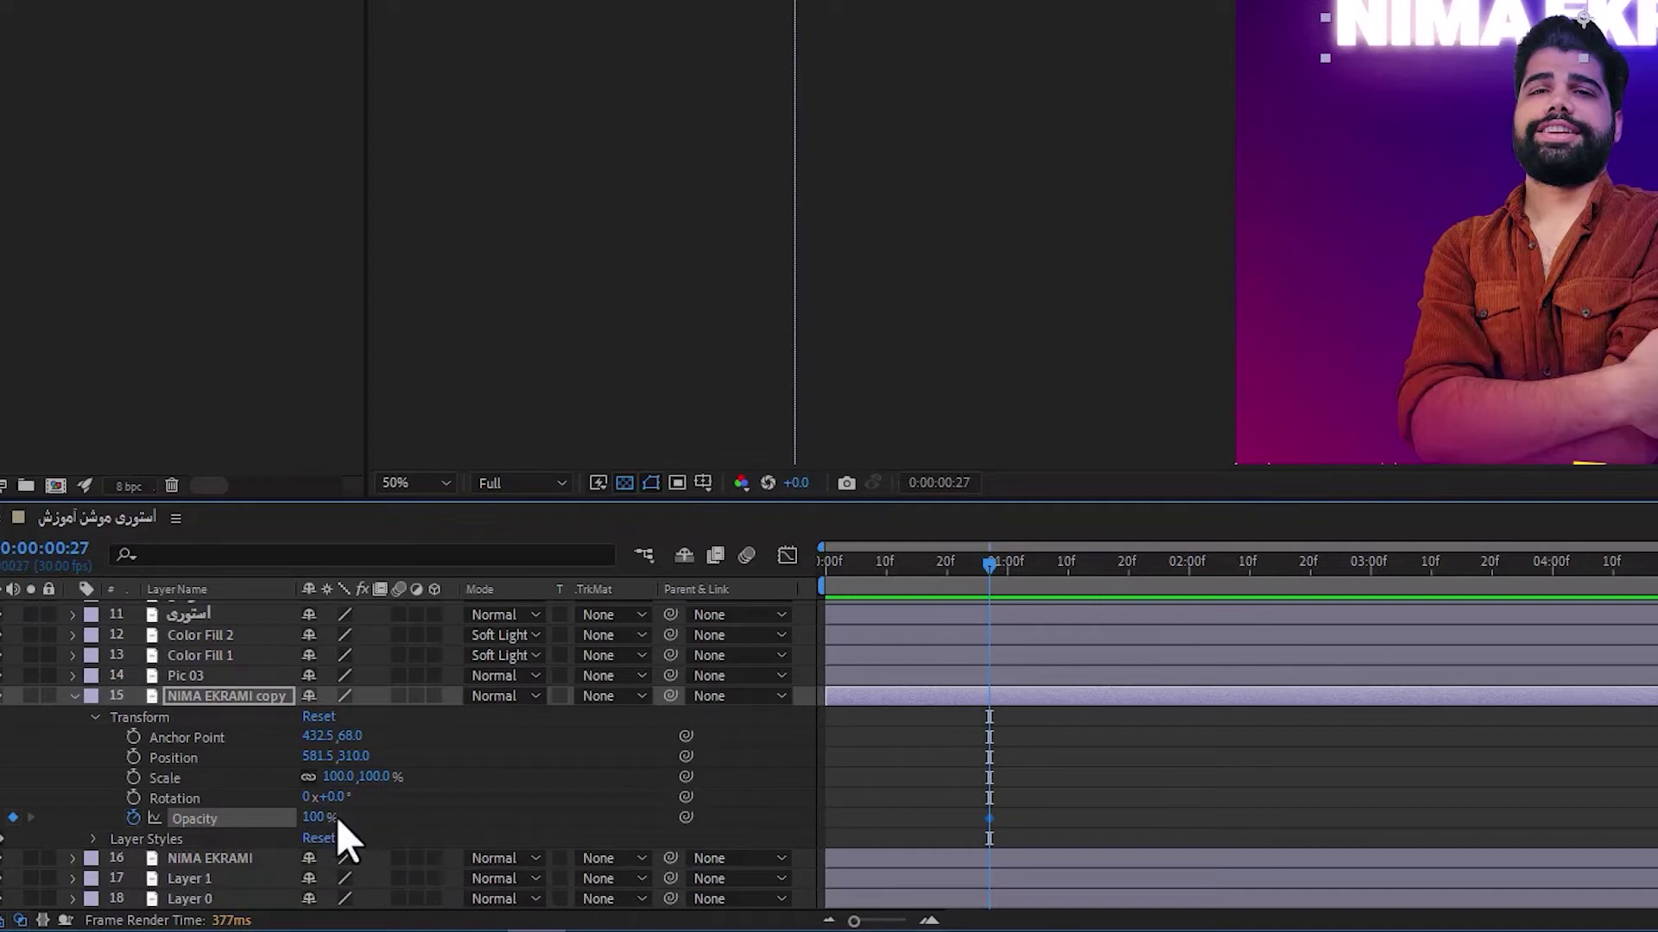
pyautogui.moveTo(316, 820); pyautogui.dragTo(38, 836)
# Step: Key the glowing text's Opacity to 100% at 0:00:01:03 and back down to 1% a few frames after it
pyautogui.press('pagedown')
pyautogui.press('pagedown')
pyautogui.press('pagedown')
pyautogui.press('pagedown')
pyautogui.press('pagedown')
pyautogui.press('pagedown')
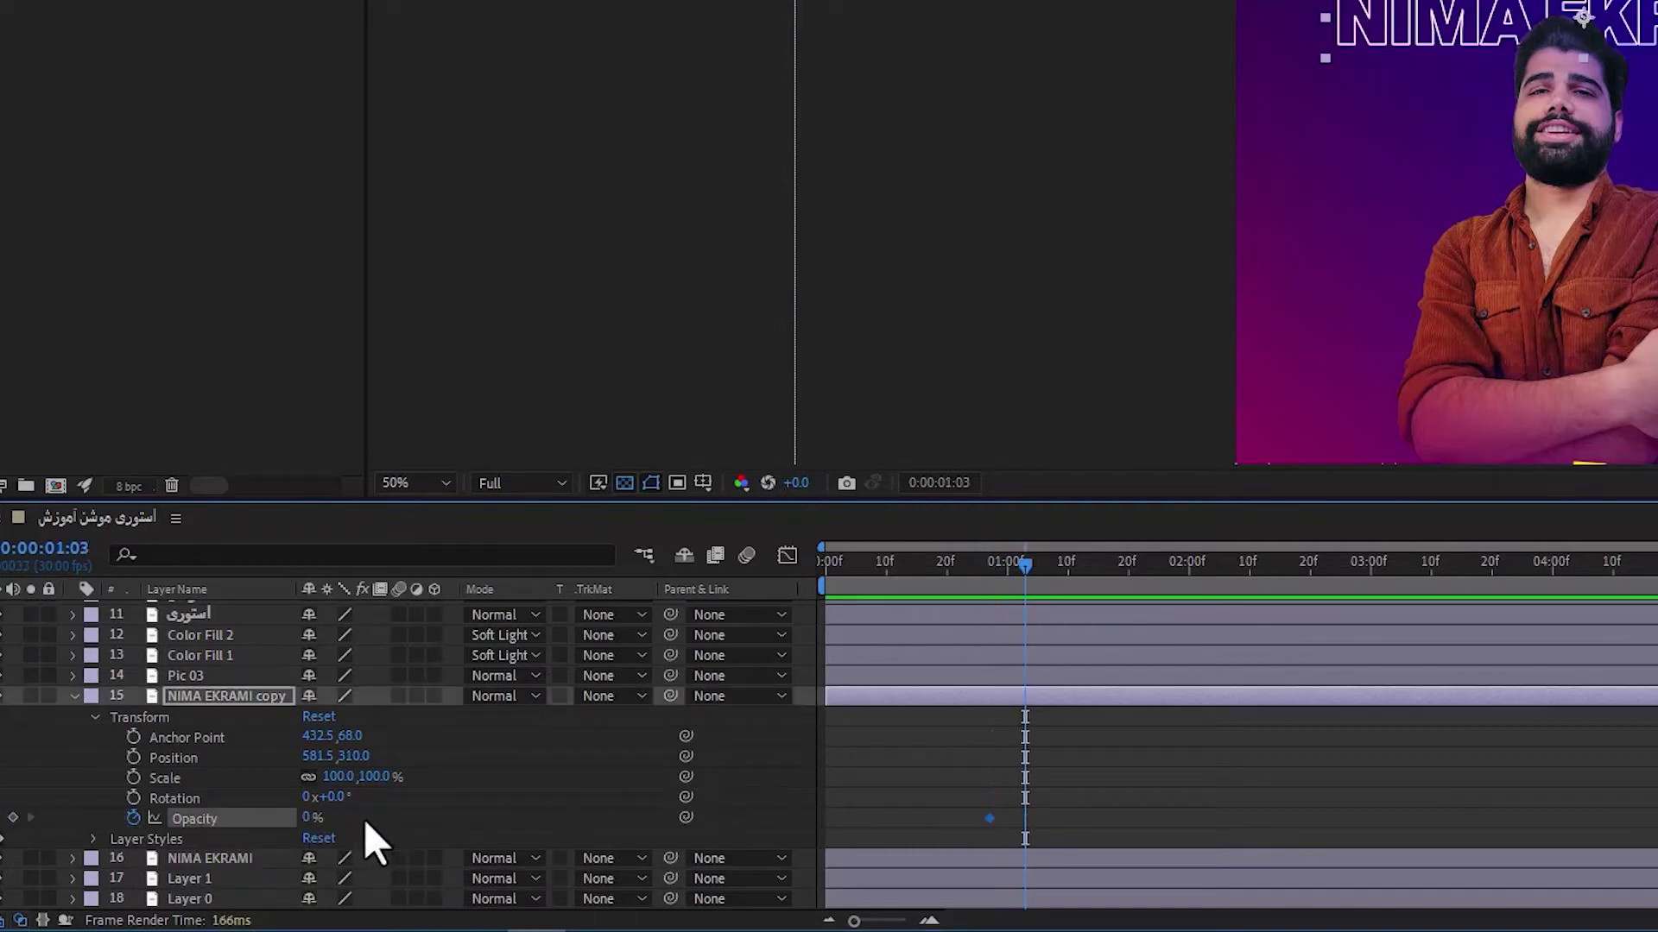
pyautogui.moveTo(315, 833); pyautogui.dragTo(969, 799)
pyautogui.press('pagedown')
pyautogui.press('pagedown')
pyautogui.press('pagedown')
pyautogui.press('pagedown')
pyautogui.press('pagedown')
pyautogui.press('pagedown')
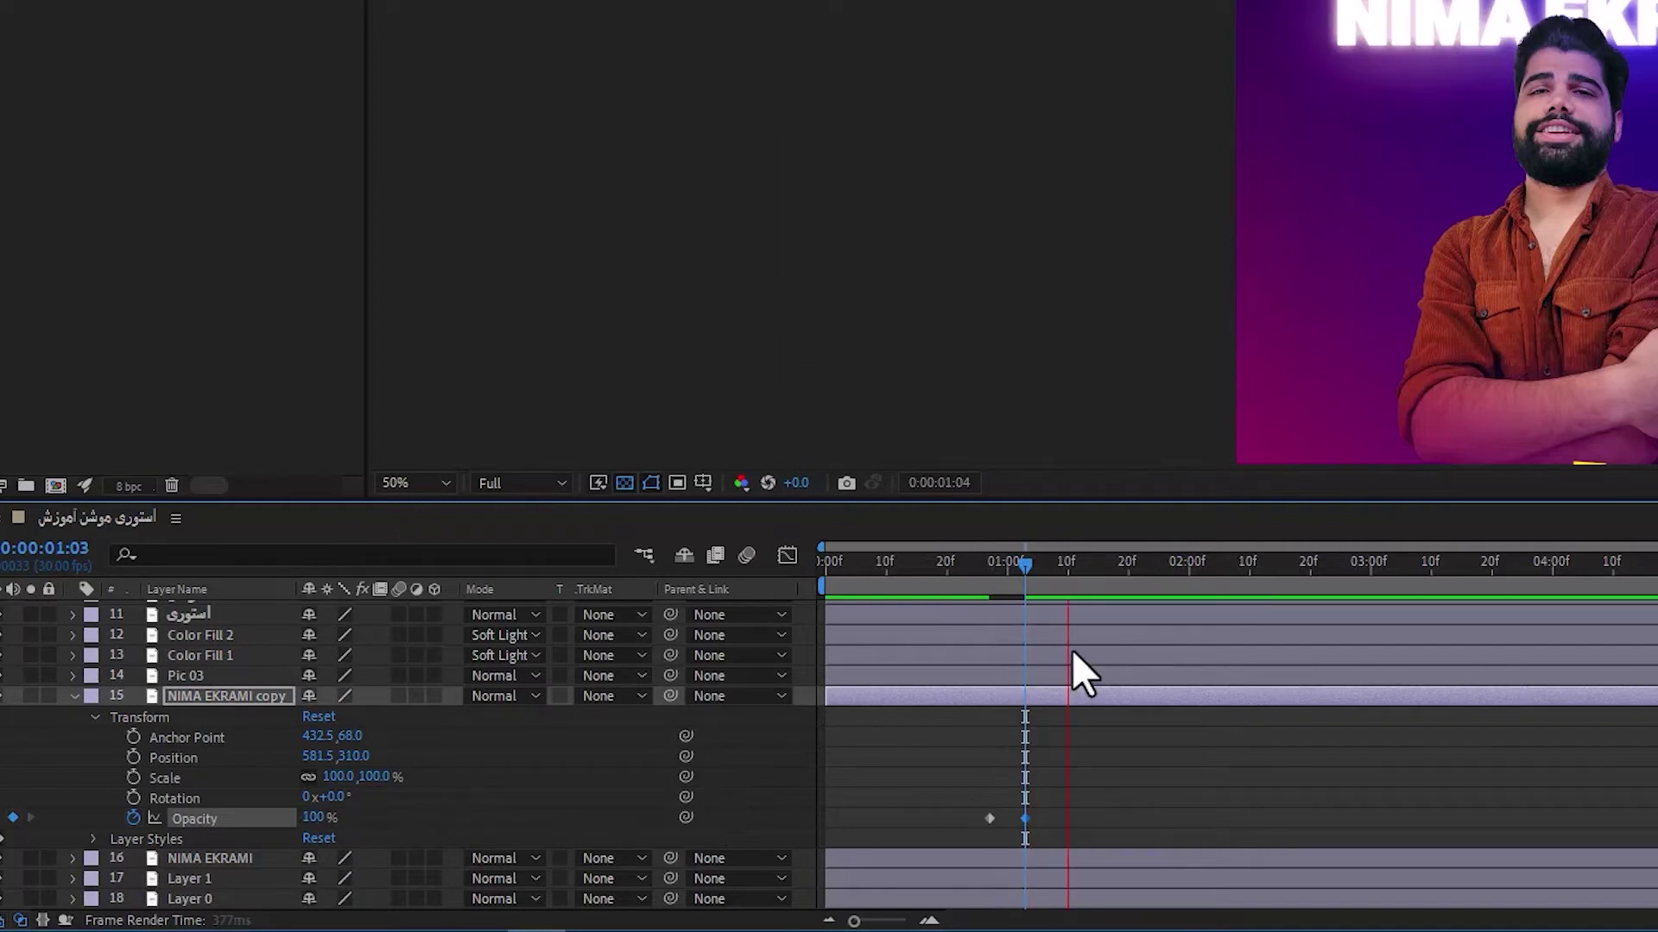
pyautogui.moveTo(315, 818); pyautogui.dragTo(40, 834)
# Step: Preview the flicker from 0:00:00:19 and tighten its last two Opacity keyframes to 0:00:01:00 and 0:00:01:03
pyautogui.click(940, 565)
pyautogui.press('space')
pyautogui.click(926, 578)
pyautogui.click(940, 565)
pyautogui.moveTo(1061, 818); pyautogui.dragTo(1003, 822)
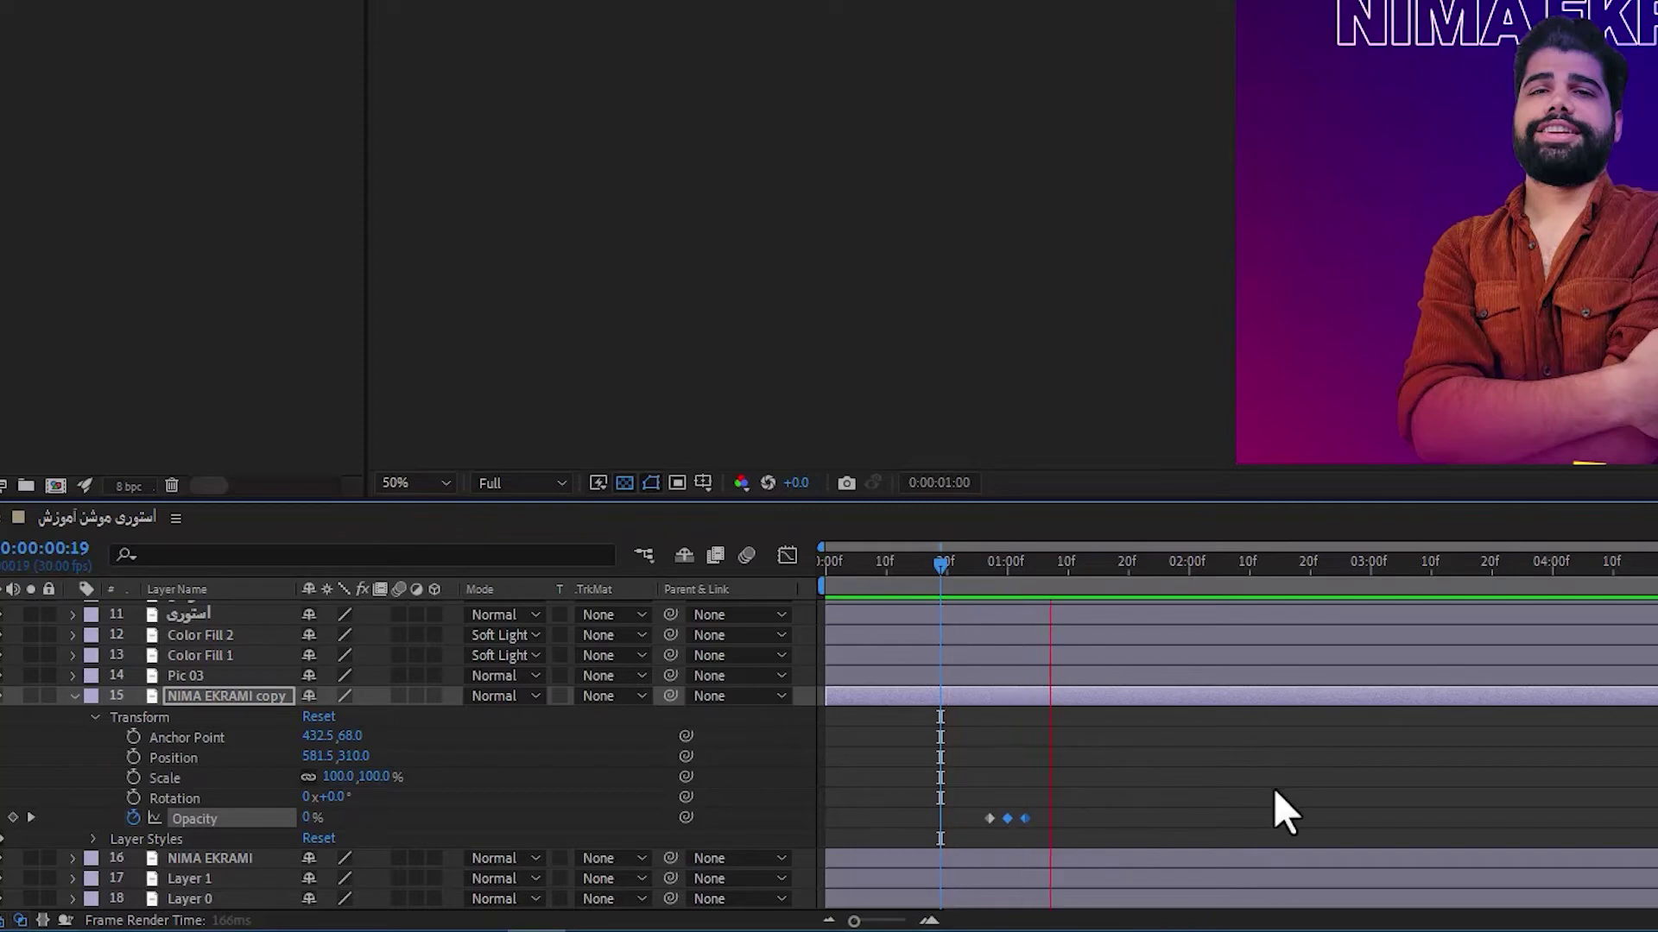
# Step: Add an Opacity keyframe holding 1% at 0:00:01:15 and another of 100% at 0:00:01:19
pyautogui.moveTo(996, 587); pyautogui.dragTo(1098, 594)
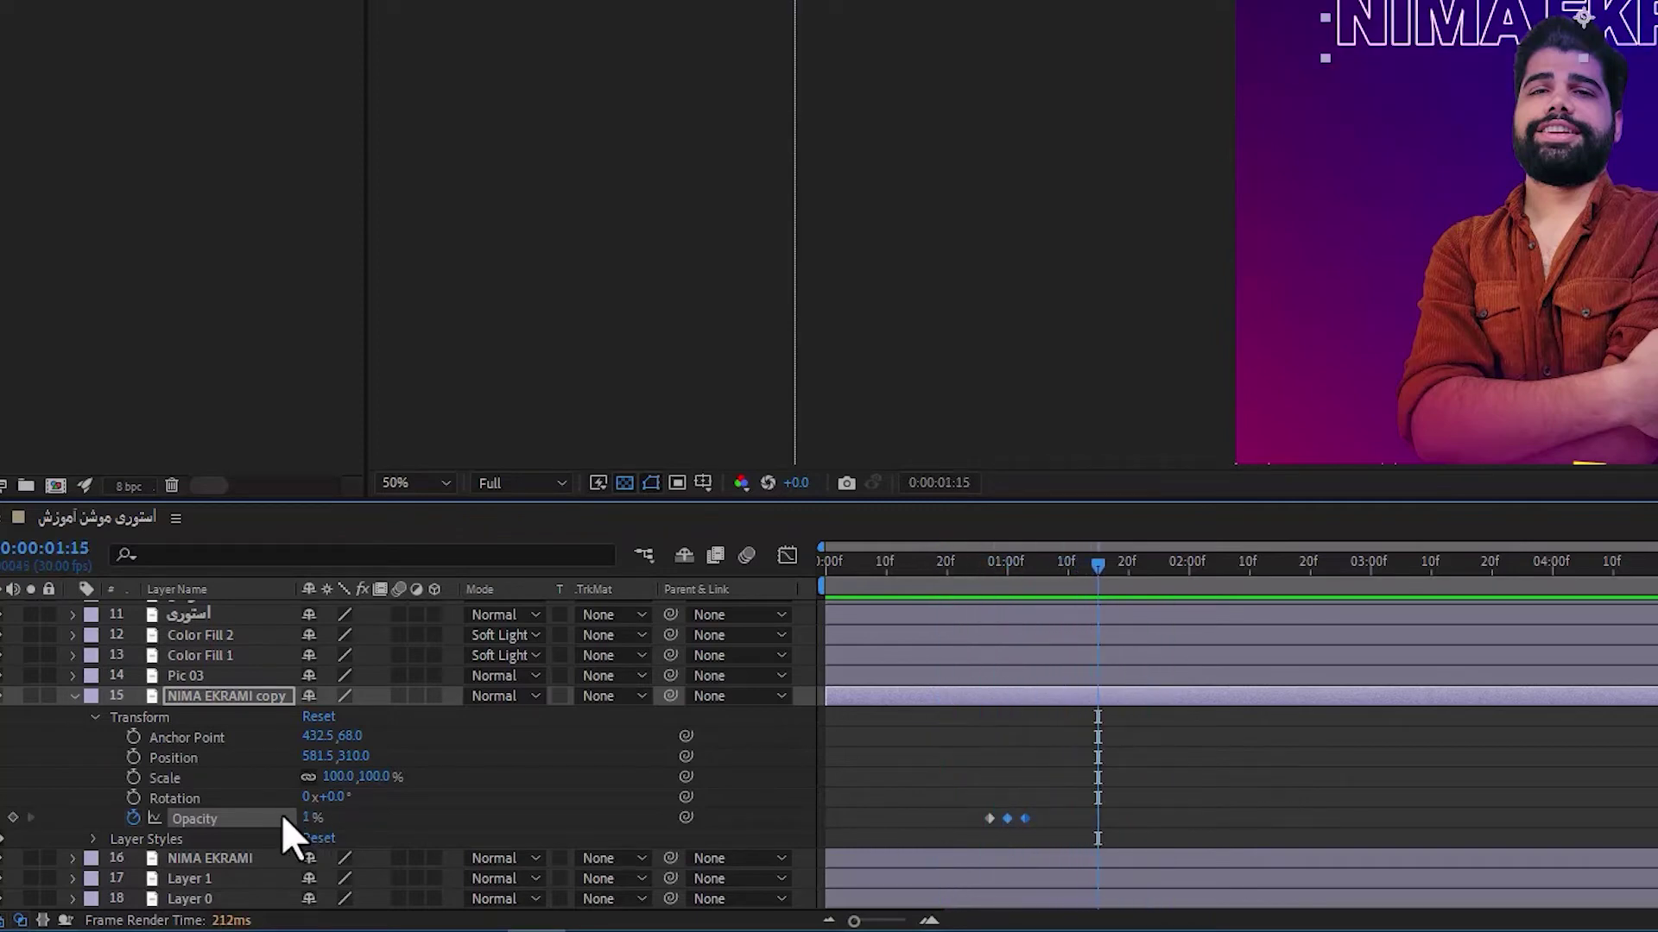
pyautogui.click(13, 817)
pyautogui.click(1128, 589)
pyautogui.click(1122, 590)
pyautogui.moveTo(313, 817); pyautogui.dragTo(474, 807)
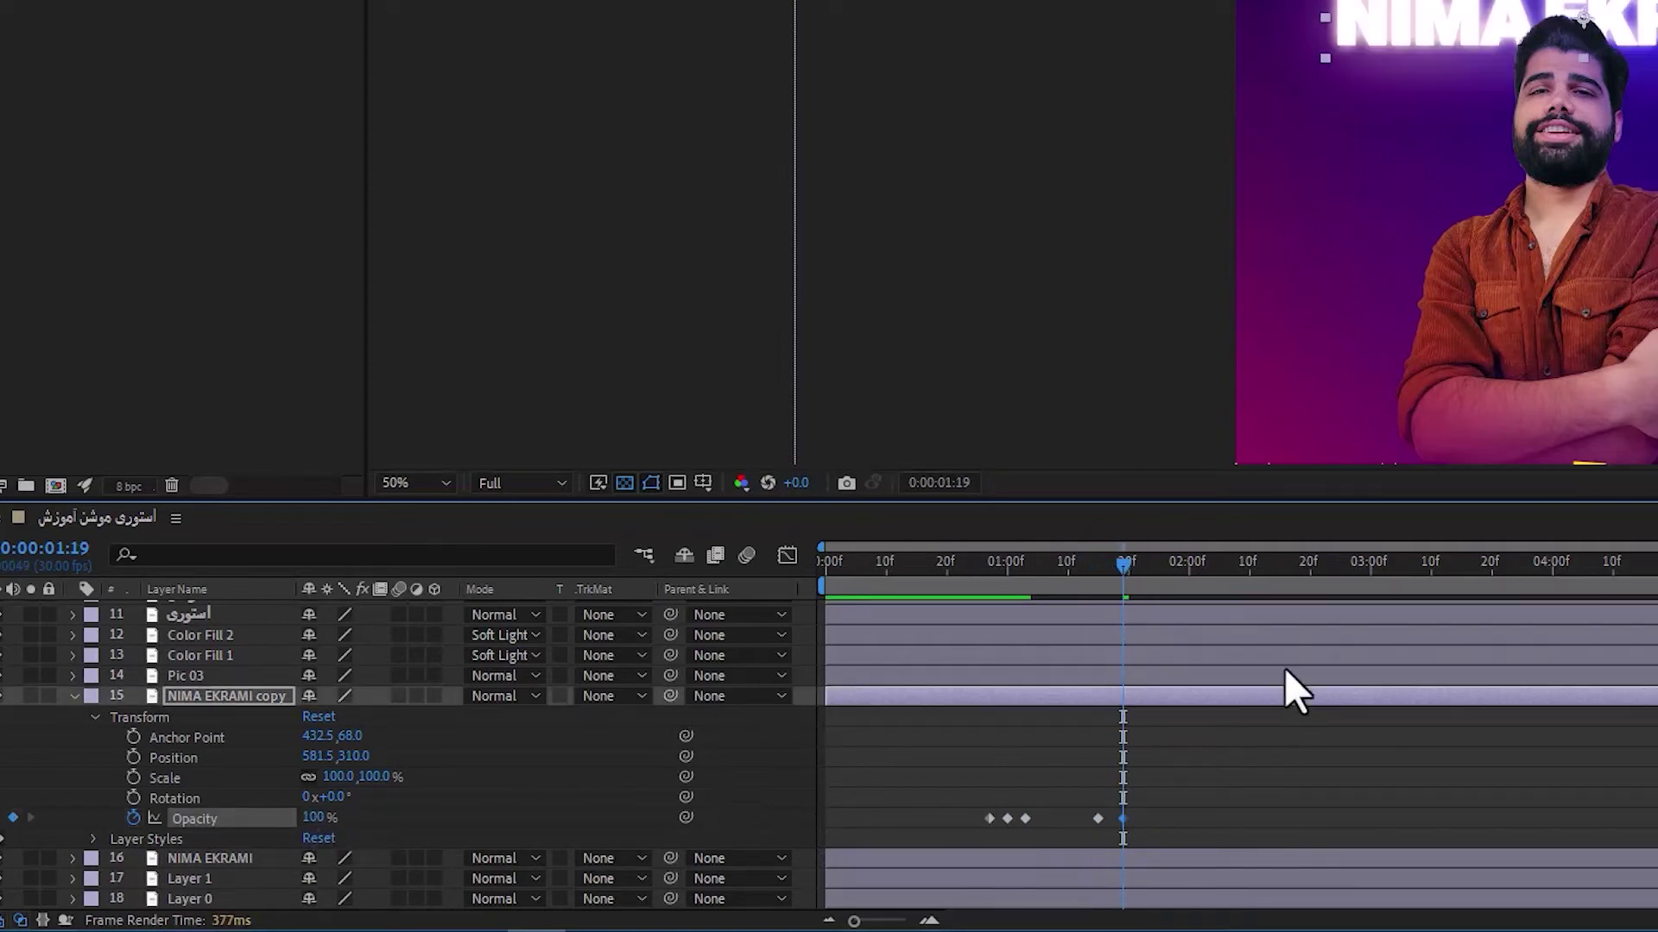
# Step: Hold the glowing text's Opacity at 100% with a keyframe at 0:00:02:11 and lower it a few frames after
pyautogui.moveTo(1137, 579); pyautogui.dragTo(1256, 580)
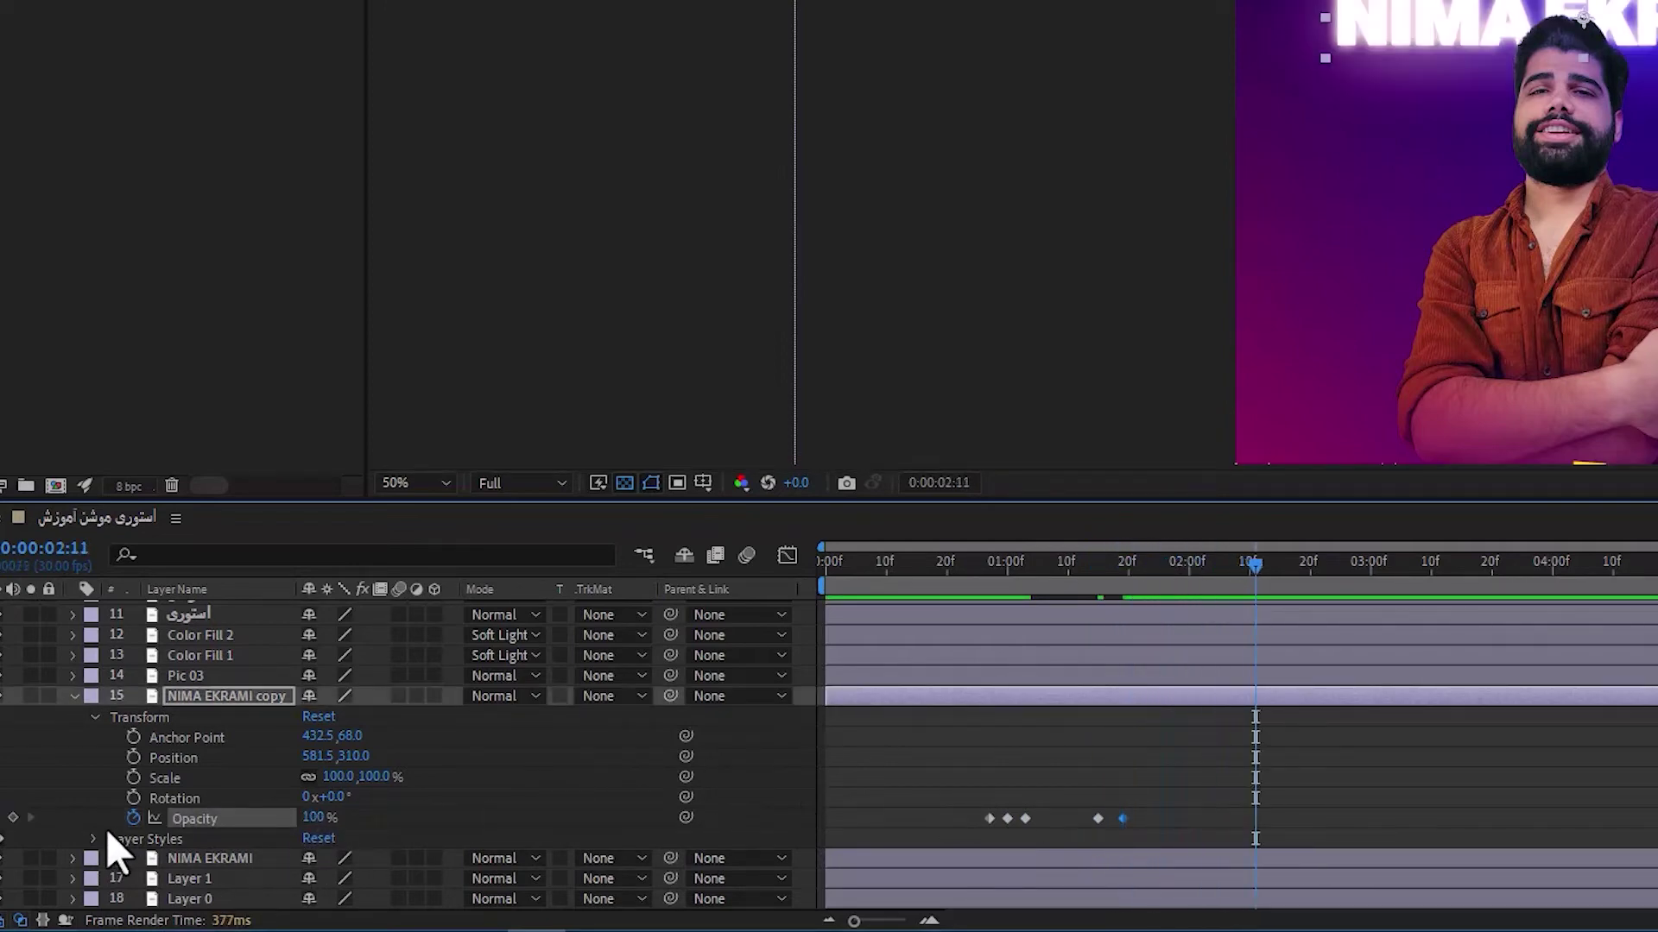
pyautogui.click(12, 818)
pyautogui.moveTo(1255, 583); pyautogui.dragTo(1285, 576)
pyautogui.moveTo(312, 818); pyautogui.dragTo(289, 815)
# Step: Preview the extended flicker from 0:00:01:04 and return to 0:00:00:14
pyautogui.click(1036, 589)
pyautogui.press('space')
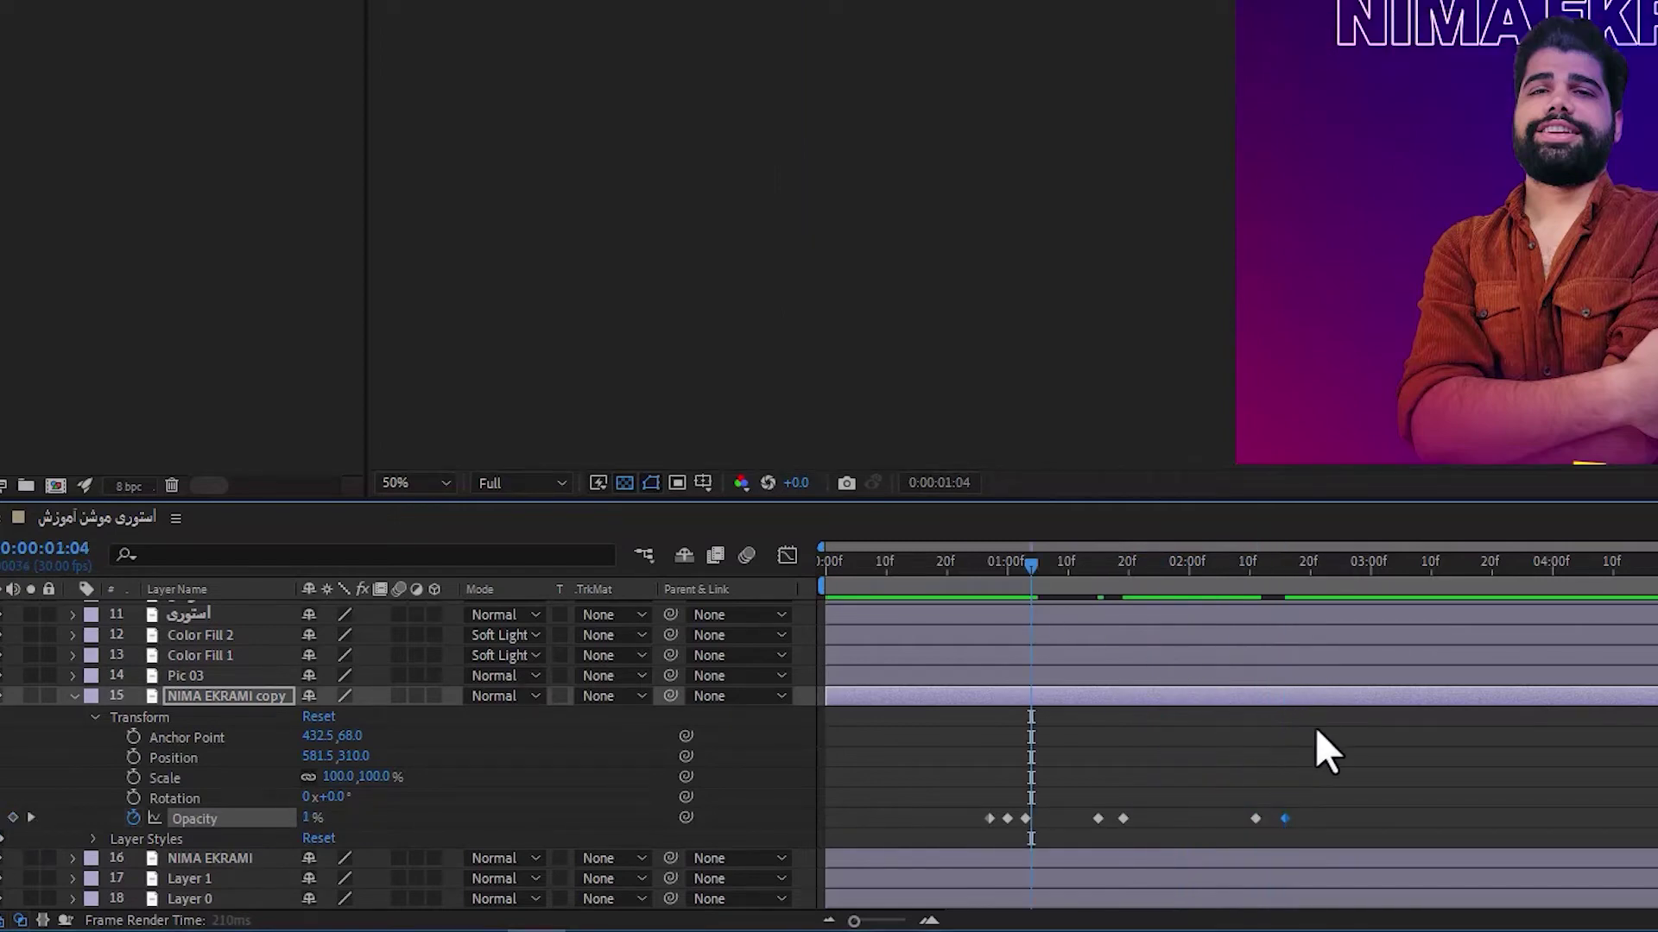
pyautogui.press('space')
pyautogui.moveTo(958, 573); pyautogui.dragTo(910, 577)
# Step: Copy the first three Opacity keyframes and paste them just before the 3-second mark and again at 0:00:03:21
pyautogui.moveTo(1029, 789); pyautogui.dragTo(969, 830)
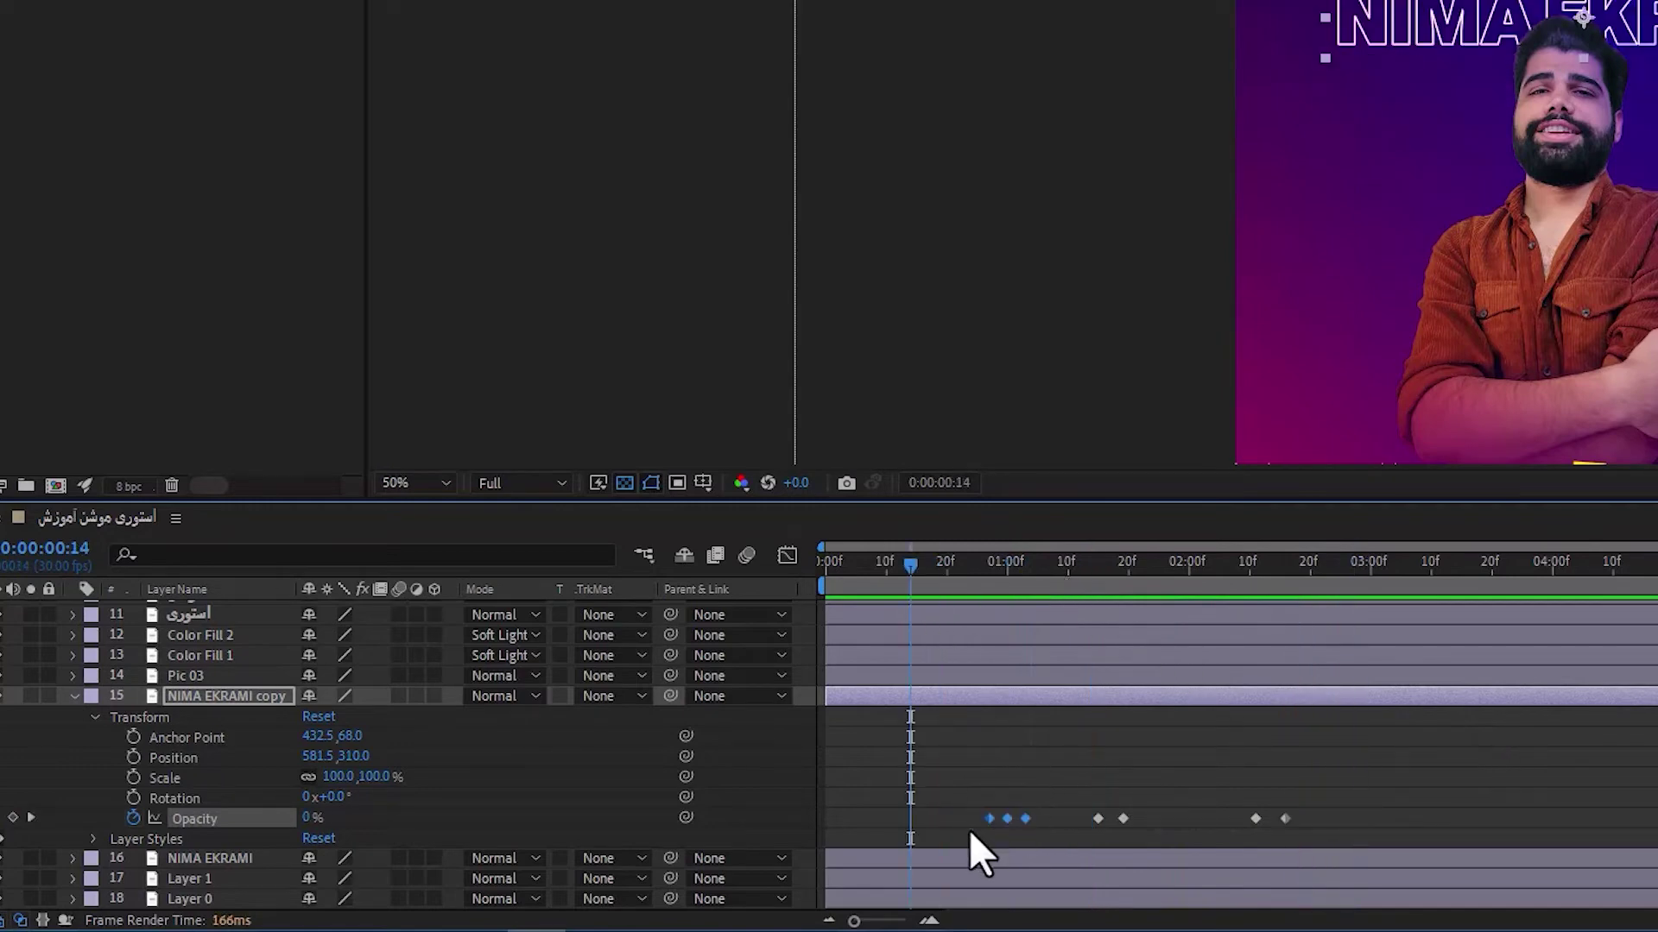
pyautogui.click(1351, 574)
pyautogui.hotkey('ctrl', 'v')
pyautogui.moveTo(1405, 588); pyautogui.dragTo(1498, 594)
pyautogui.hotkey('ctrl', 'v')
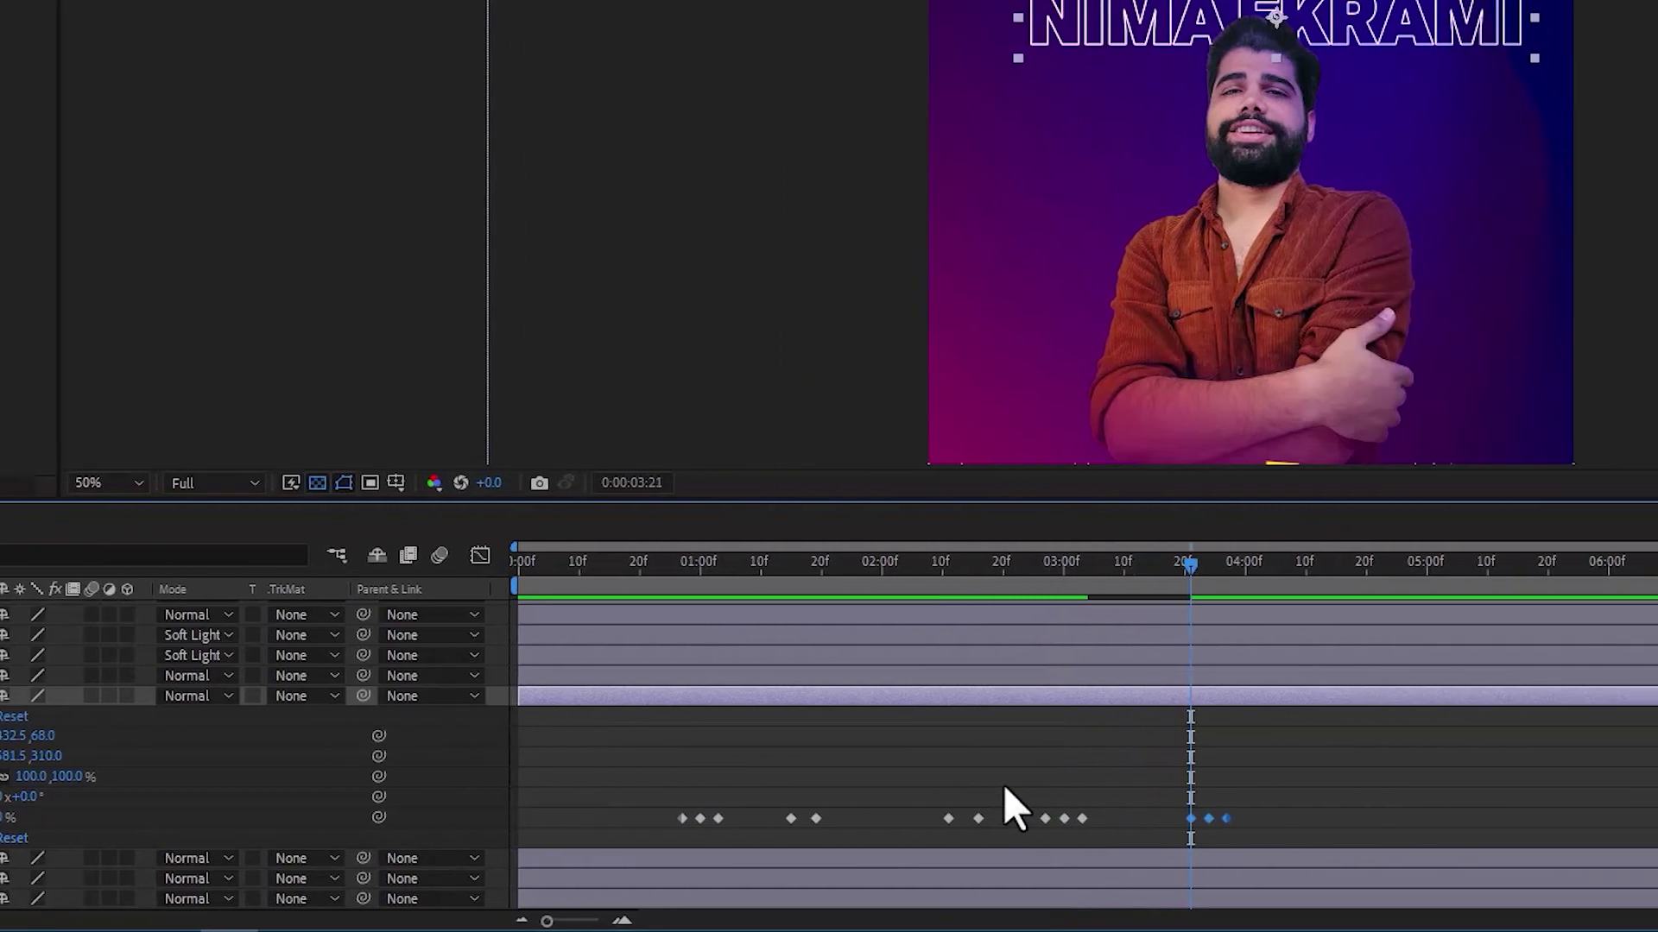
# Step: Paste a copy of the four Opacity keyframes from 0:00:01:15 onward at 0:00:04:19 and move the last two pasted keyframes earlier
pyautogui.moveTo(1314, 784); pyautogui.dragTo(1099, 839)
pyautogui.moveTo(485, 839); pyautogui.dragTo(475, 839)
pyautogui.click(1053, 566)
pyautogui.hotkey('ctrl', 'v')
pyautogui.moveTo(1284, 785); pyautogui.dragTo(1180, 824)
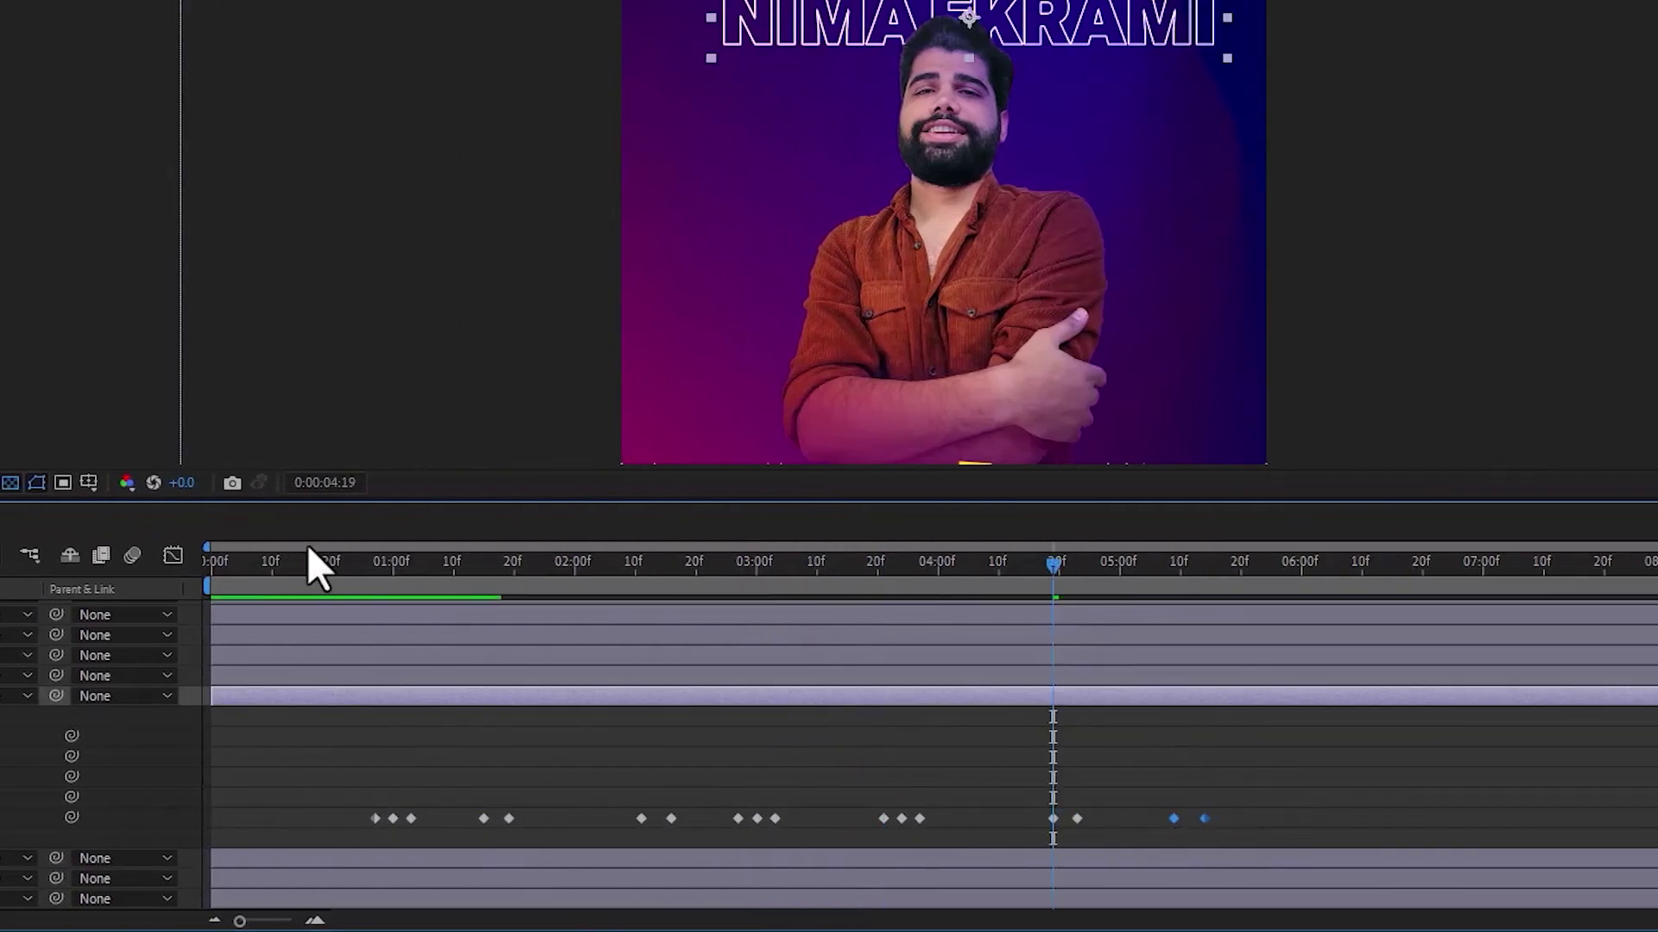
# Step: Play back the whole flicker animation from about 0:00:00:14 and inspect the frame at 0:00:03:22
pyautogui.click(297, 570)
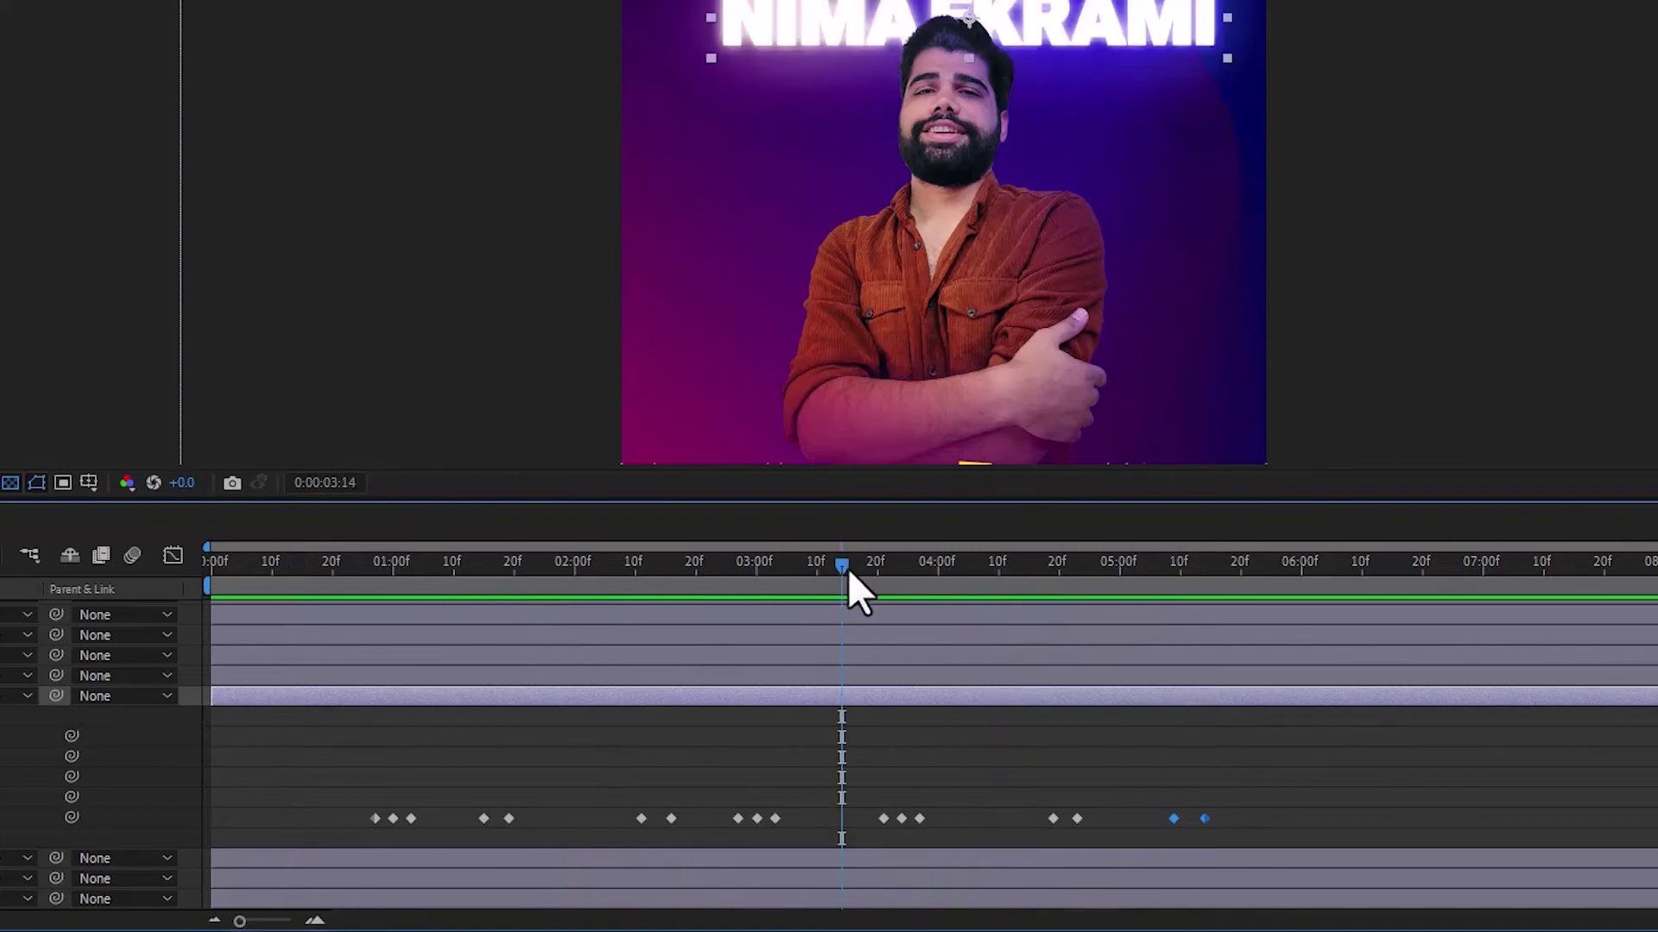
pyautogui.press('space')
pyautogui.press('space')
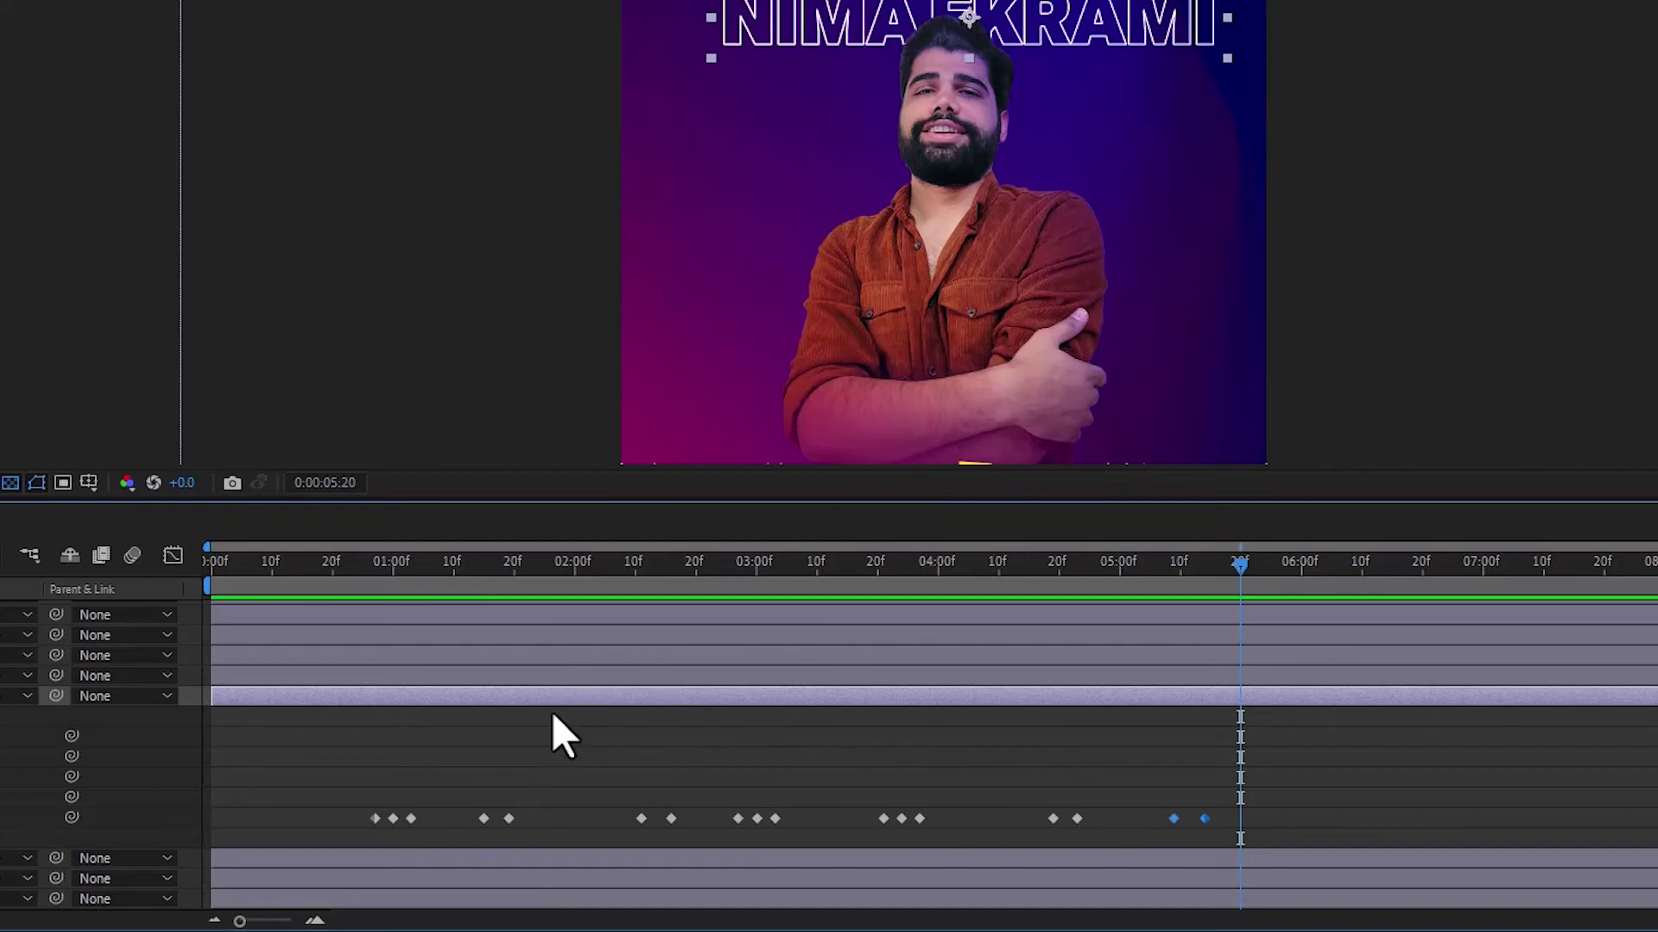
pyautogui.moveTo(834, 577); pyautogui.dragTo(889, 606)
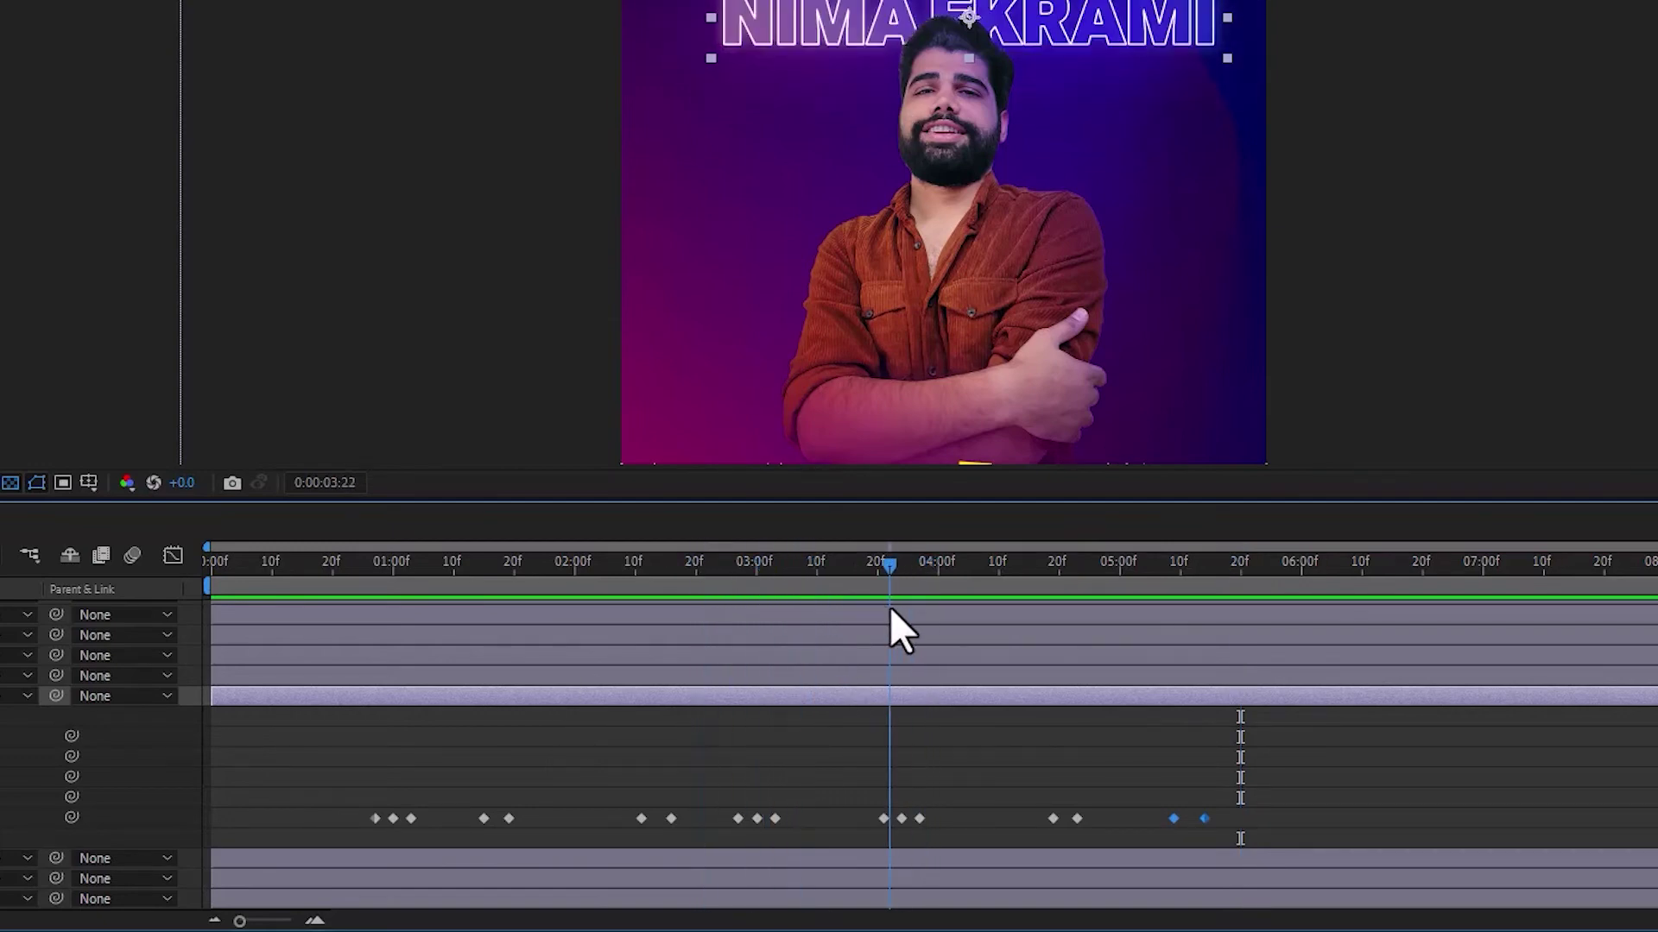
pyautogui.hotkey('alt', ']')
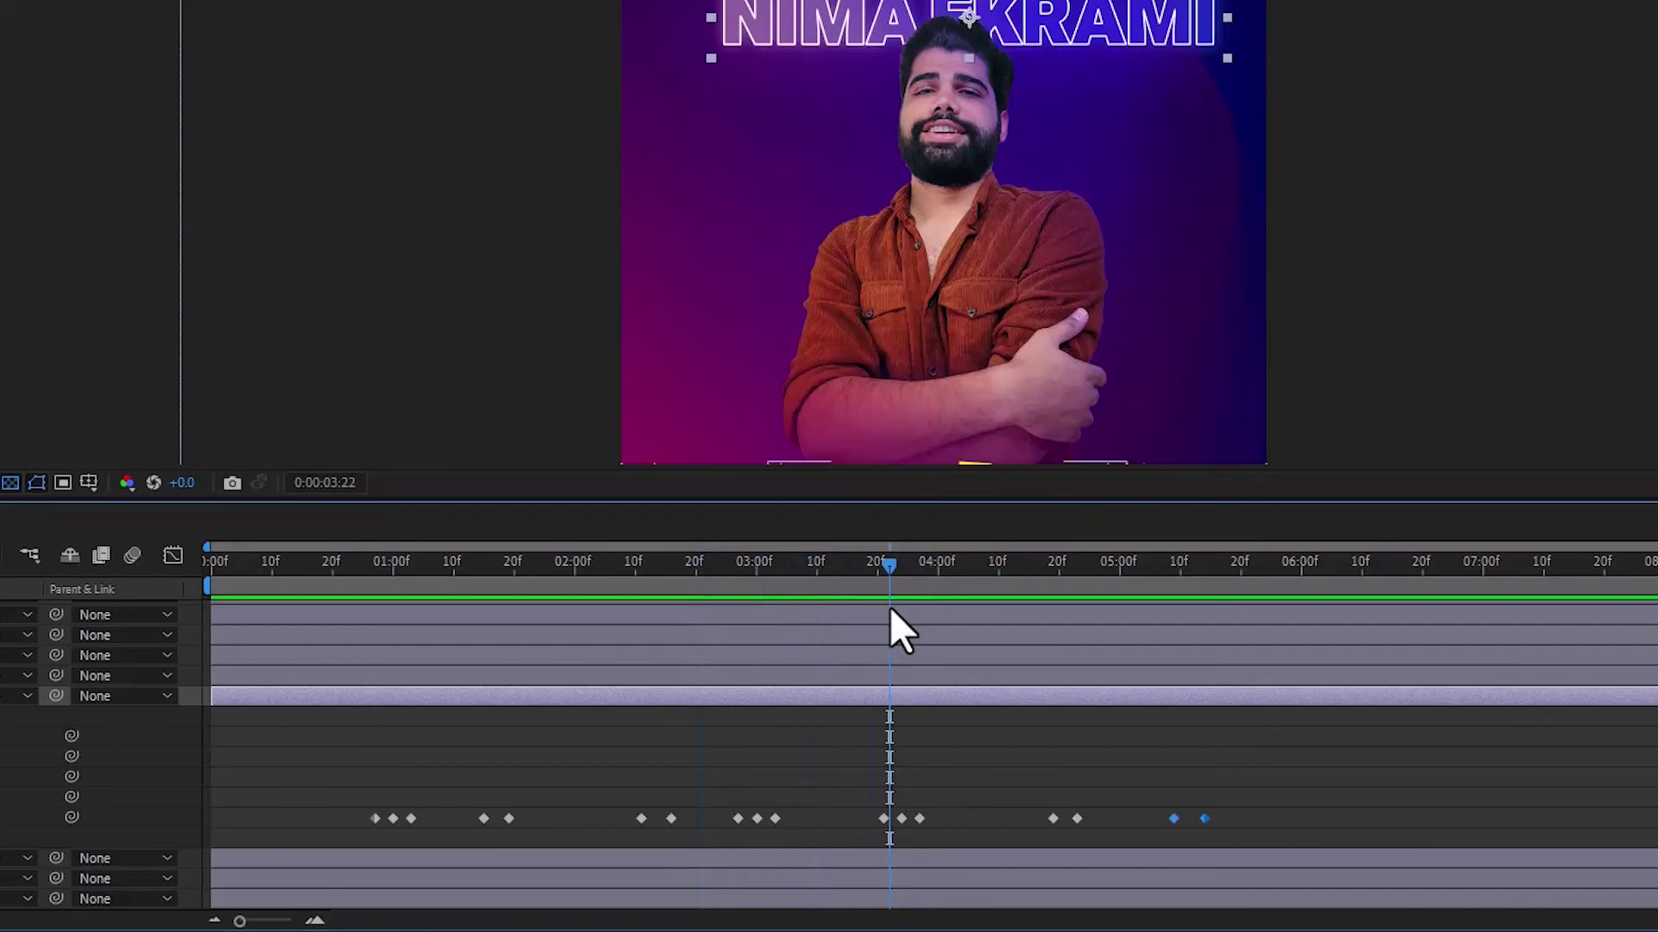